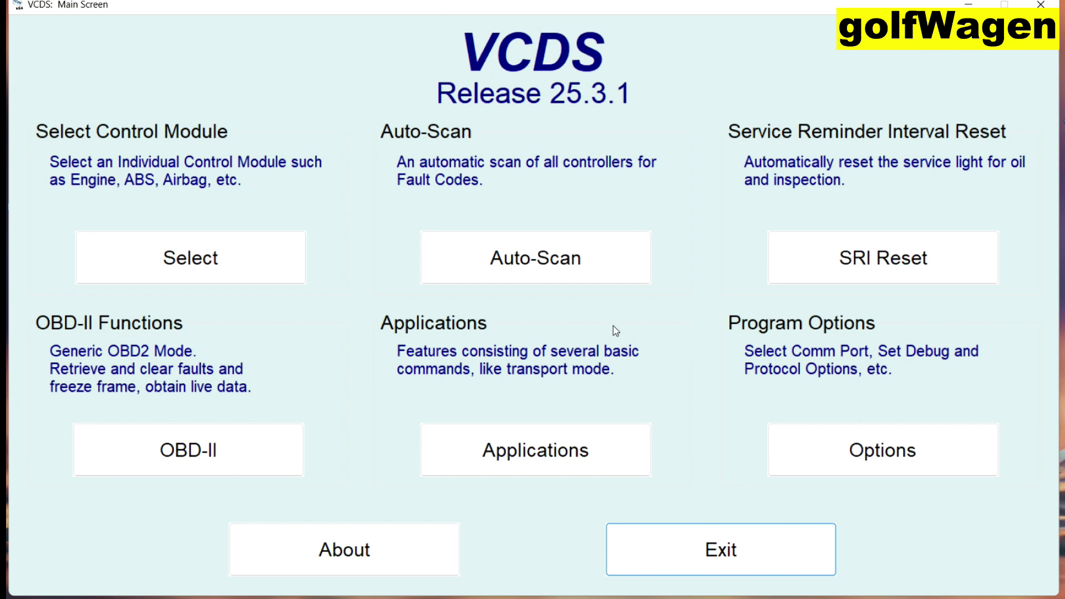
Start loading the individual control module selection from the VCDS main screen.
{"action": "left_click", "coordinate": [238, 266]}
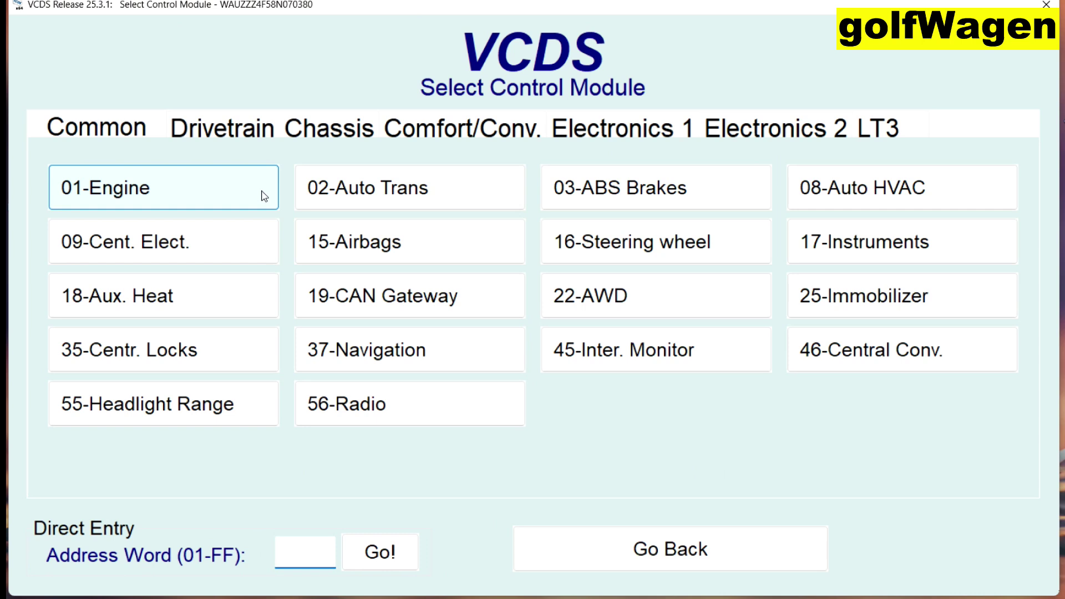
Open the 01-Engine controller's Long Adaptation - 0A and its documented channels list.
{"action": "left_click", "coordinate": [216, 196]}
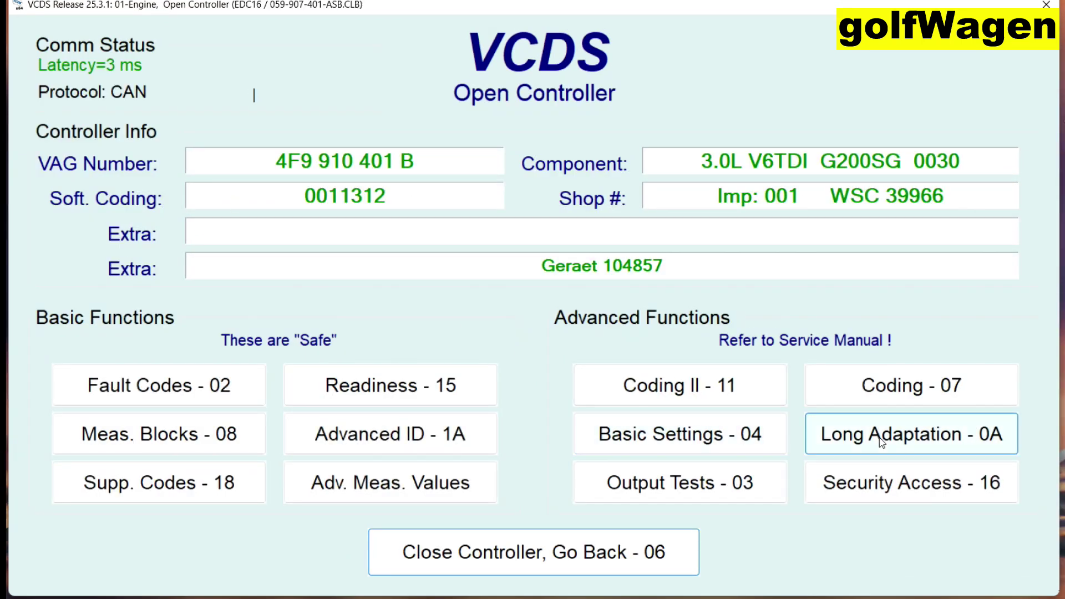
{"action": "left_click", "coordinate": [944, 442]}
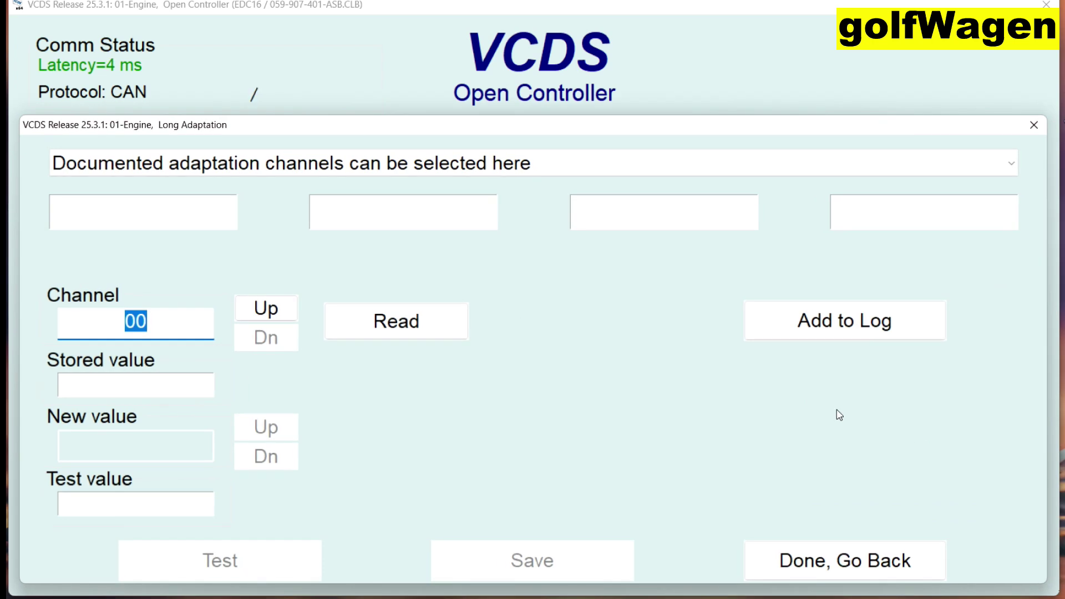
{"action": "left_click", "coordinate": [578, 173]}
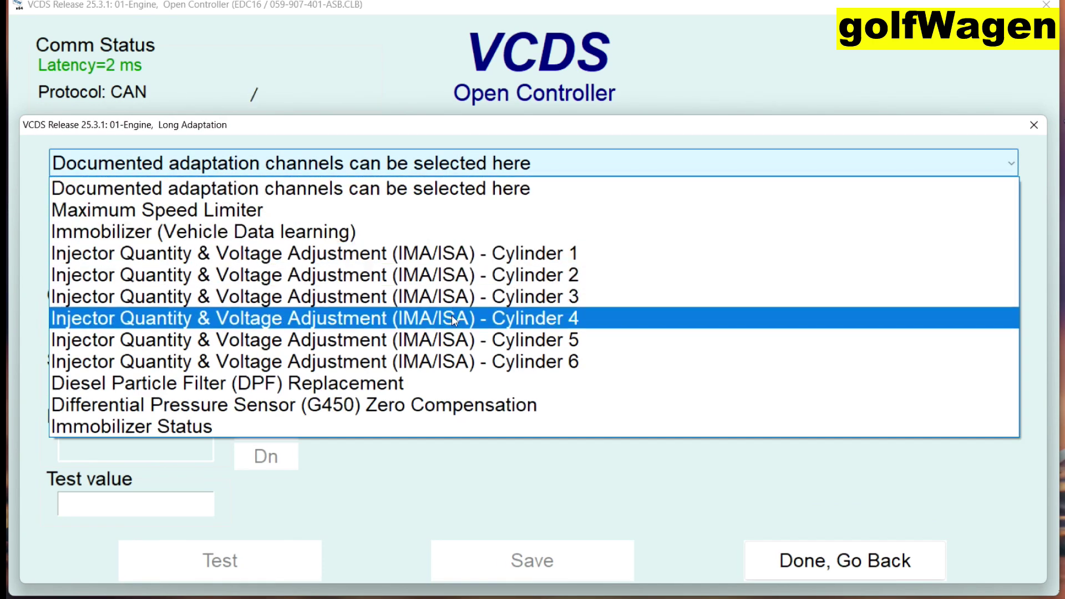
Select the Cylinder 1 injector channel 71 and begin replacing BSZ7GSI with the new code.
{"action": "left_click", "coordinate": [464, 256]}
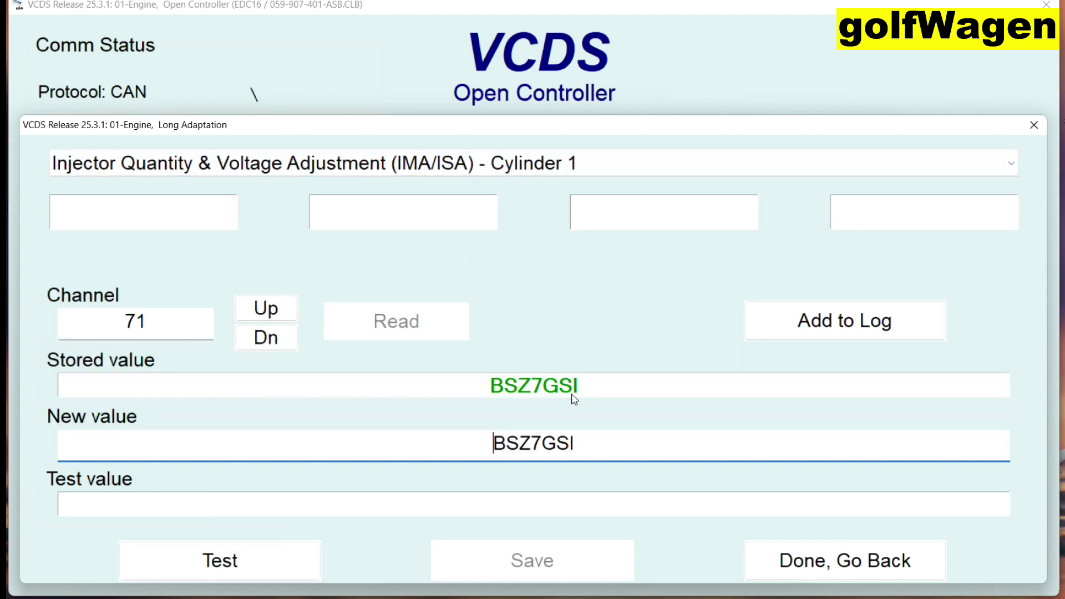
{"action": "key", "text": "BackSpace"}
{"action": "key", "text": "BackSpace"}
{"action": "key", "text": "BackSpace"}
{"action": "key", "text": "BackSpace"}
{"action": "key", "text": "BackSpace"}
{"action": "key", "text": "BackSpace"}
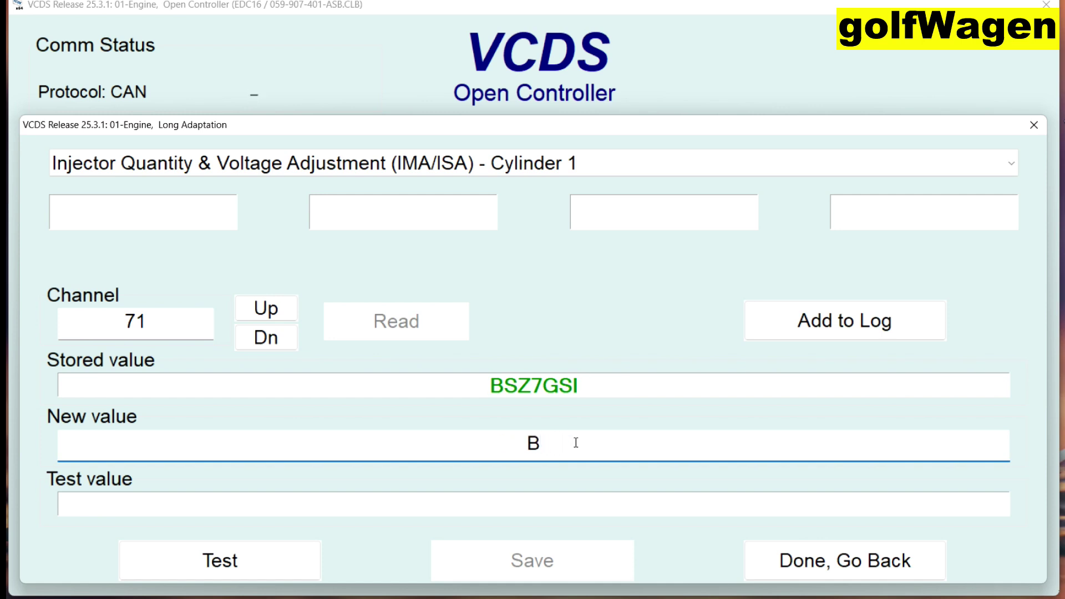
{"action": "type", "text": "TAGE"}
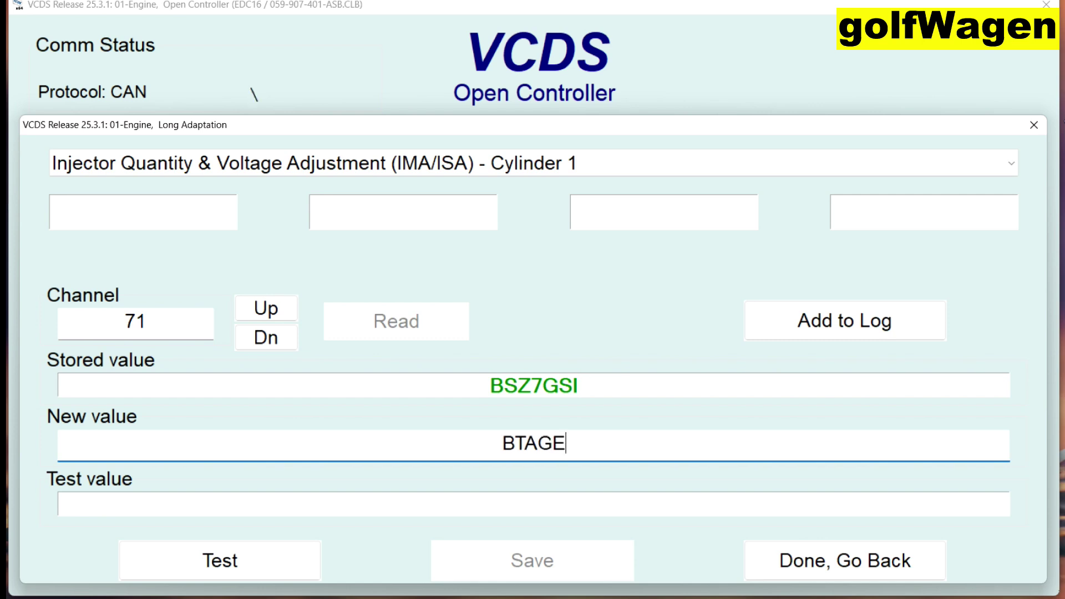
{"action": "mouse_move", "coordinate": [576, 447]}
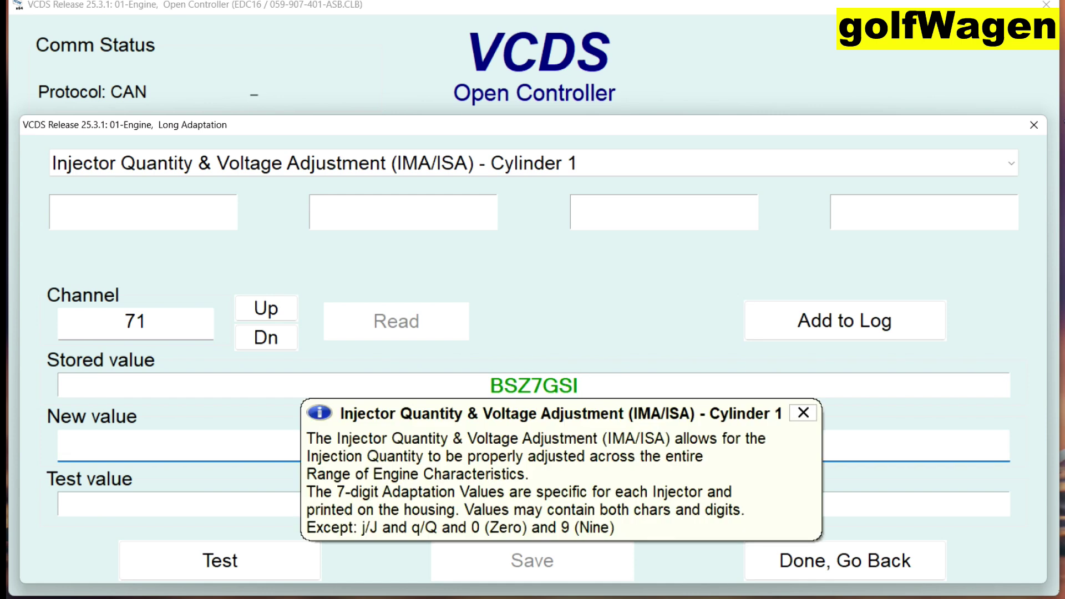
{"action": "left_click", "coordinate": [802, 412]}
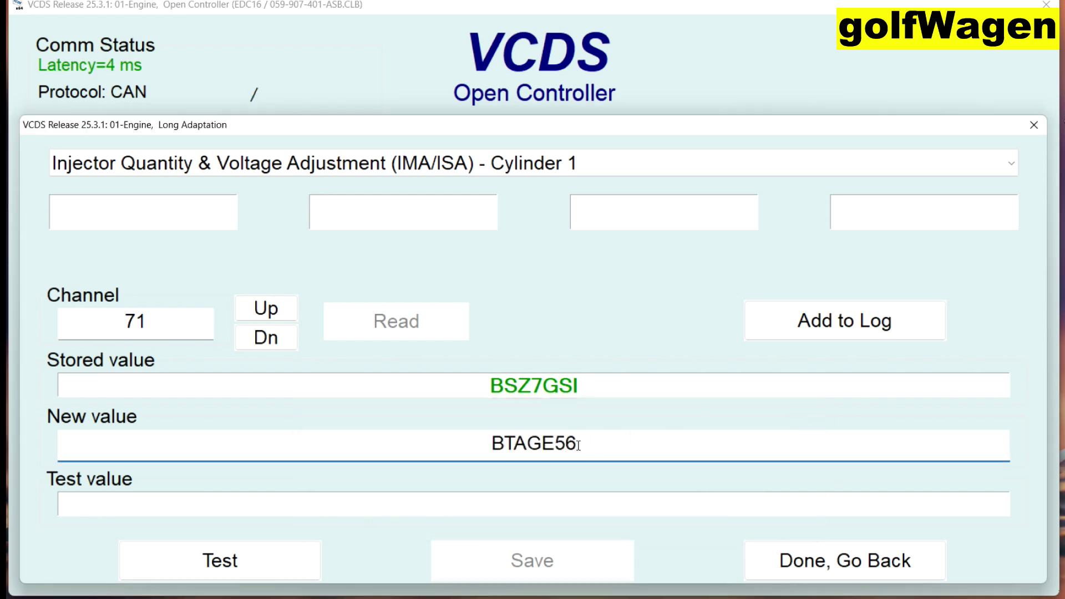
Correct the code to BTAGE5G, test and save it to channel 71, and read it back.
{"action": "left_click", "coordinate": [297, 561]}
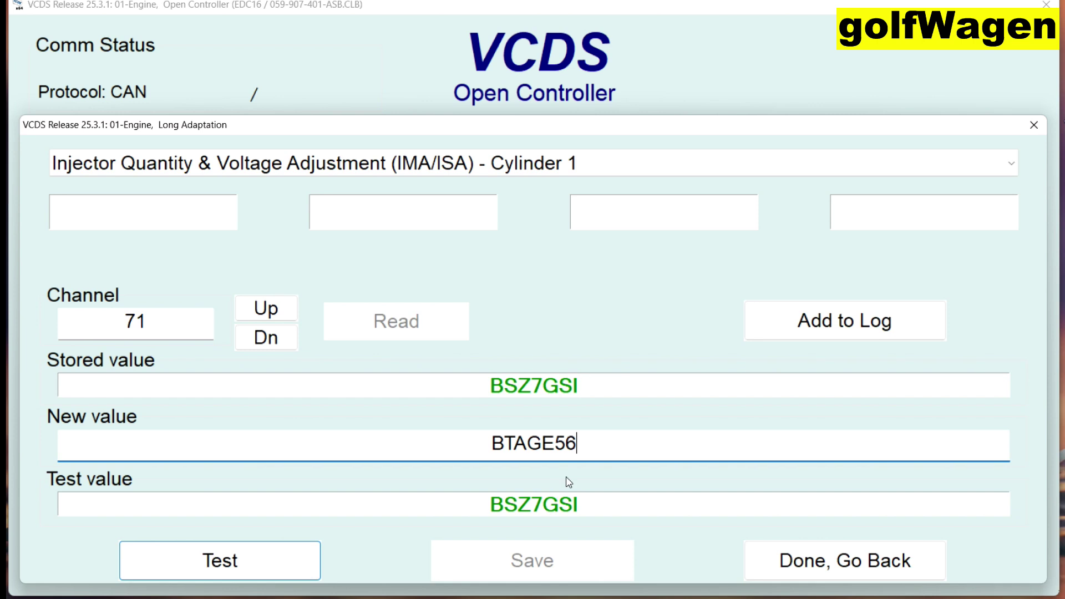
{"action": "key", "text": "BackSpace"}
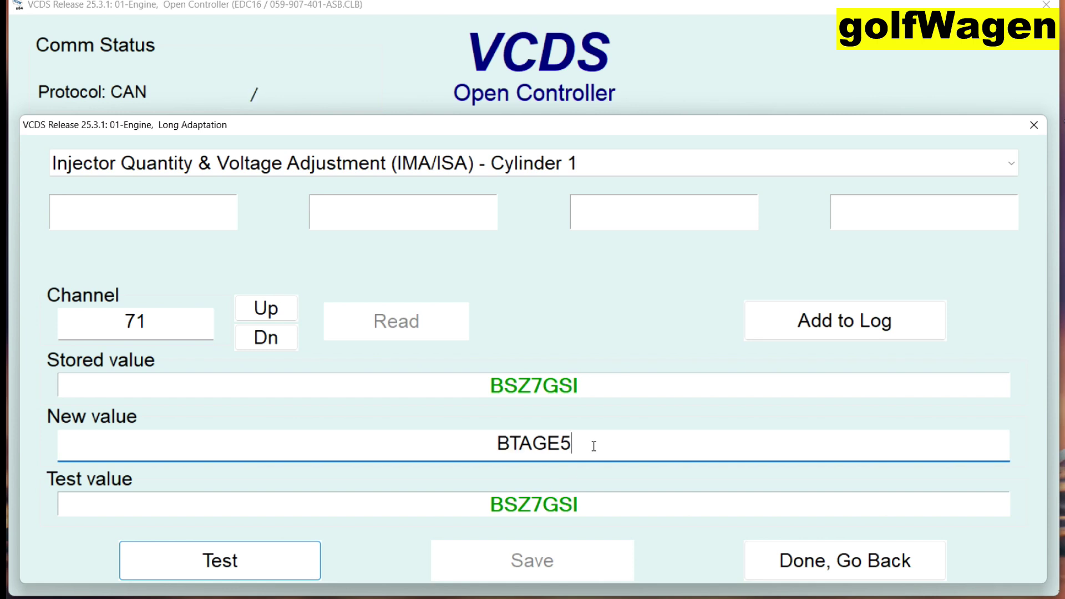
{"action": "type", "text": "G"}
{"action": "key", "text": "Return"}
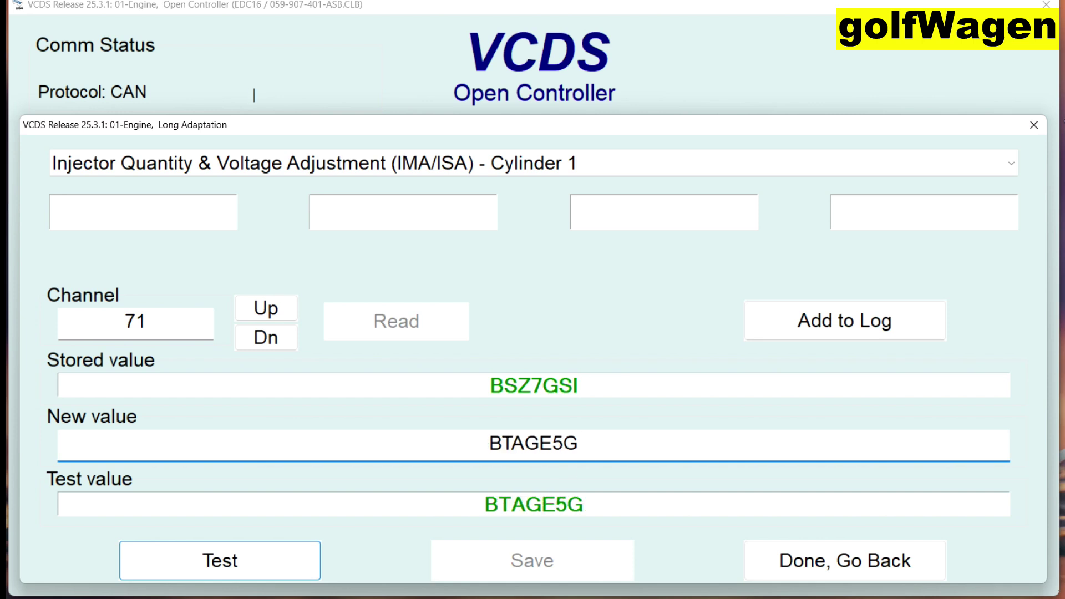
{"action": "left_click", "coordinate": [273, 557]}
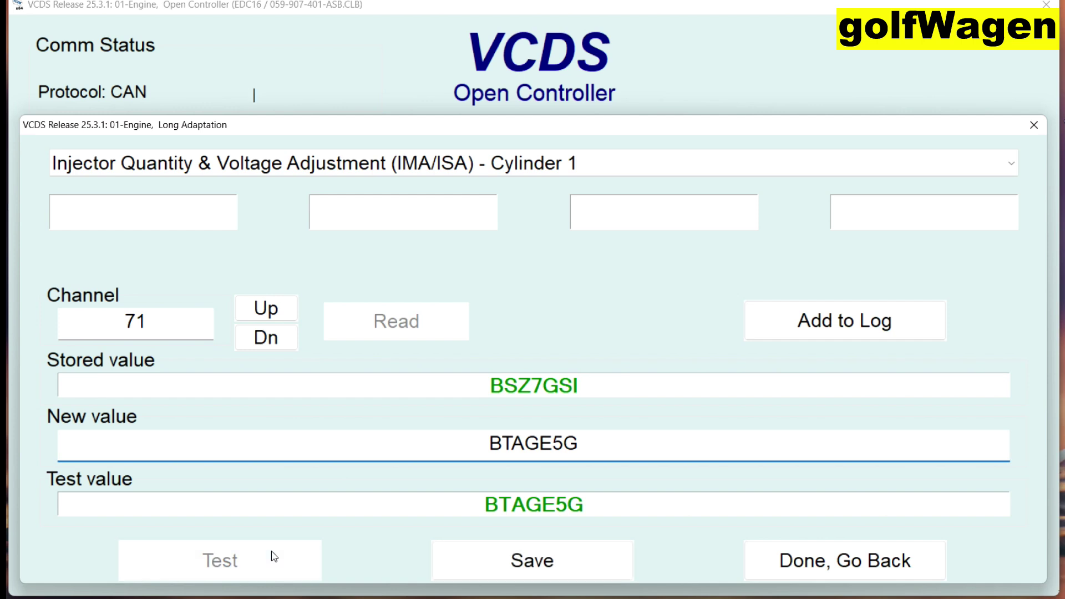
{"action": "left_click", "coordinate": [516, 563]}
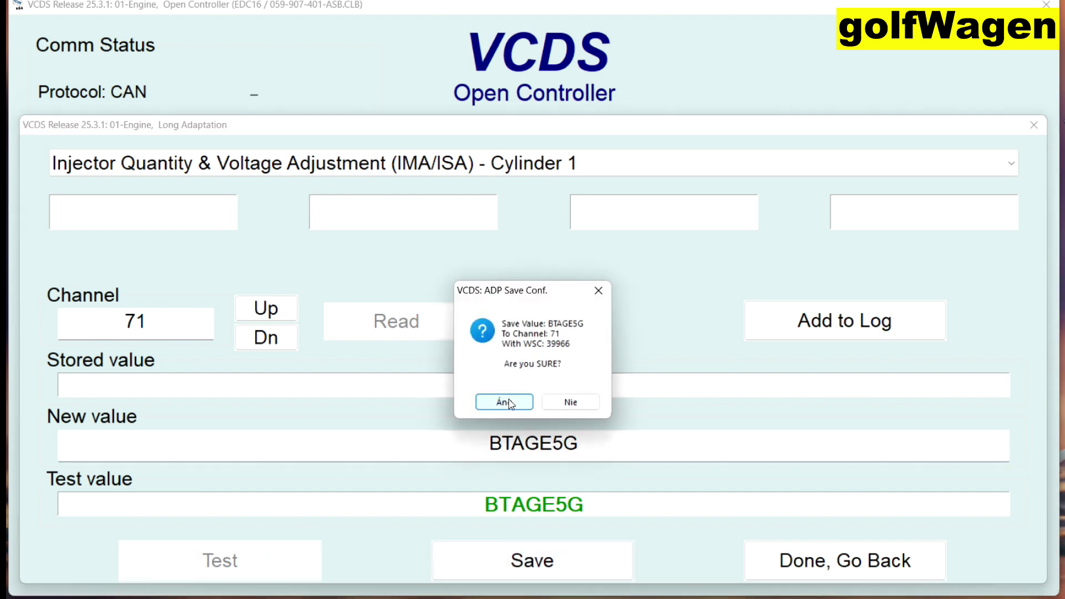
{"action": "left_click", "coordinate": [510, 404]}
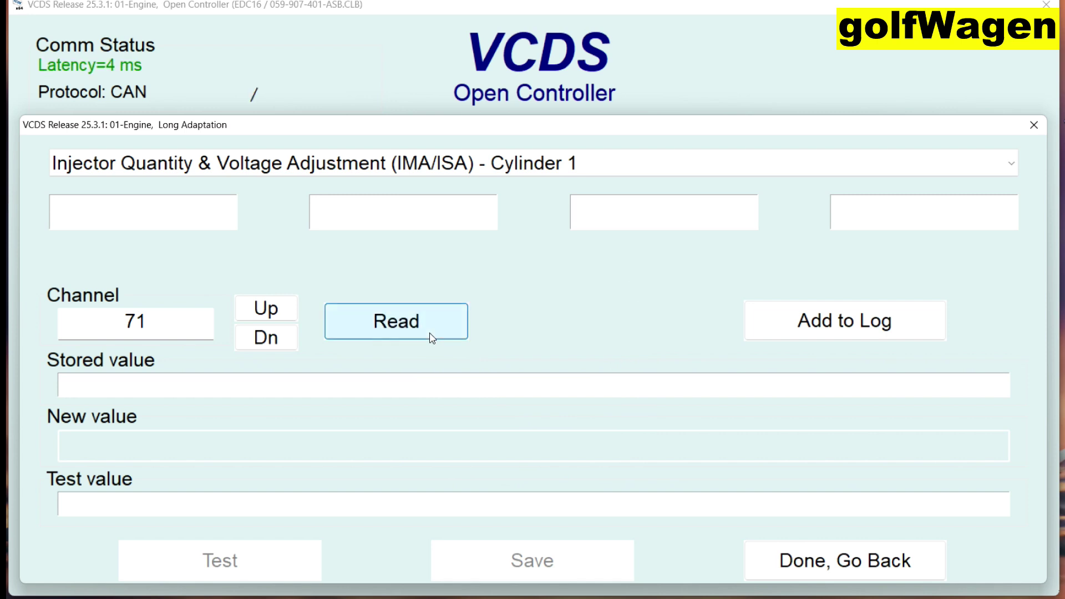
{"action": "left_click", "coordinate": [431, 335]}
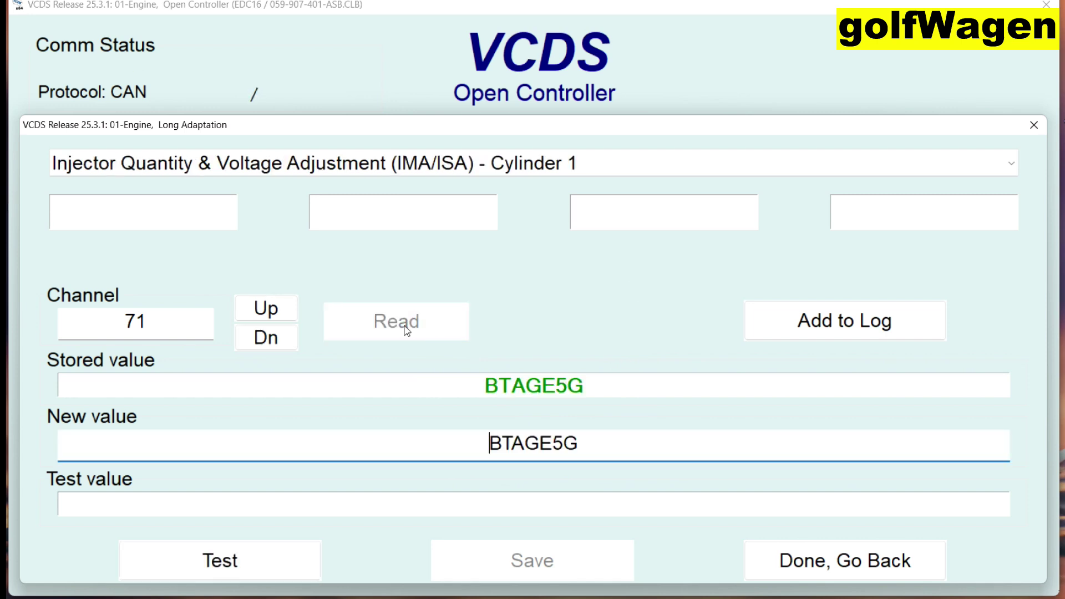
{"action": "left_click", "coordinate": [273, 314]}
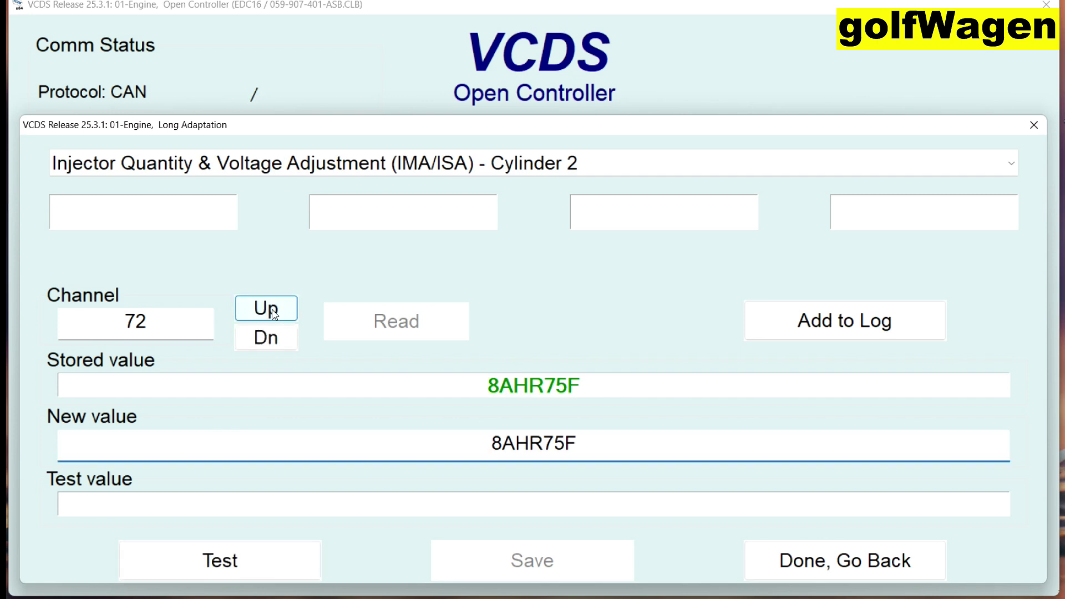
Replace the Cylinder 2 code on channel 72 with 7P8M6NF, then test, save and re-read it.
{"action": "mouse_move", "coordinate": [578, 452]}
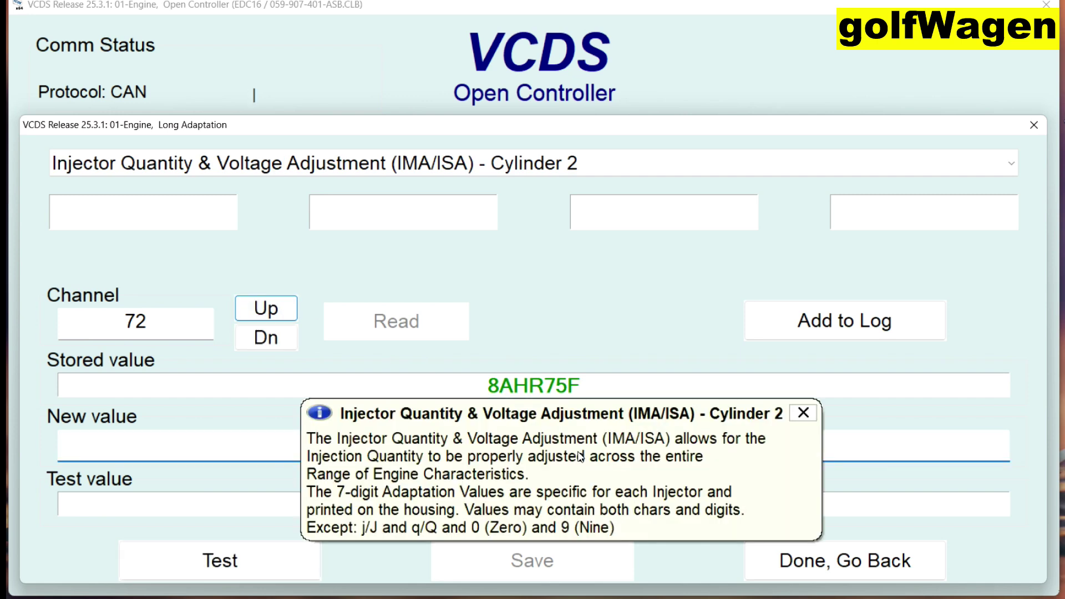
{"action": "left_click", "coordinate": [804, 413]}
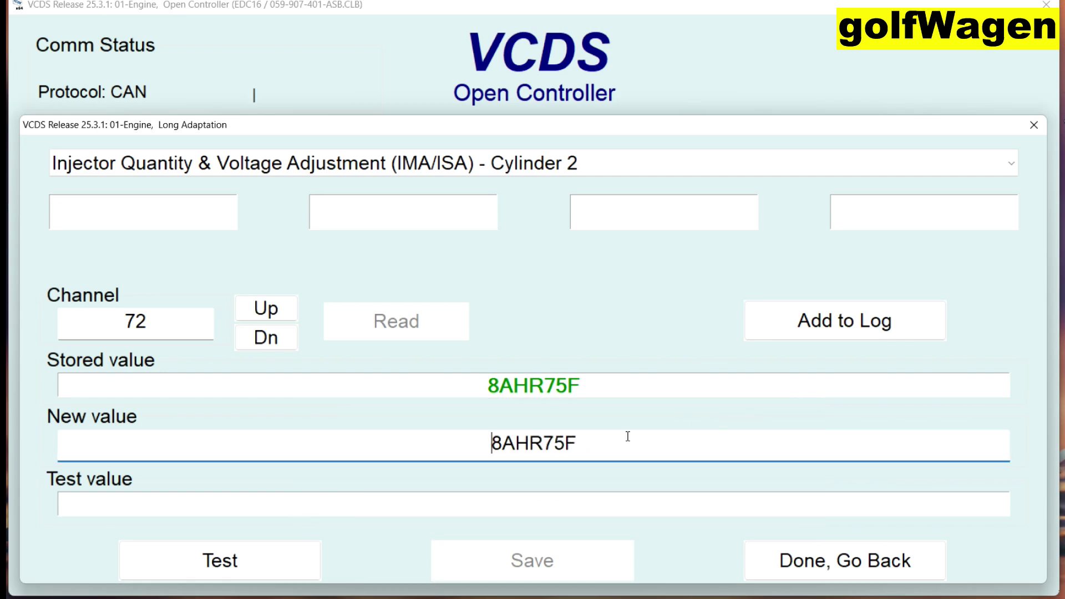
{"action": "key", "text": "BackSpace"}
{"action": "key", "text": "BackSpace"}
{"action": "key", "text": "BackSpace"}
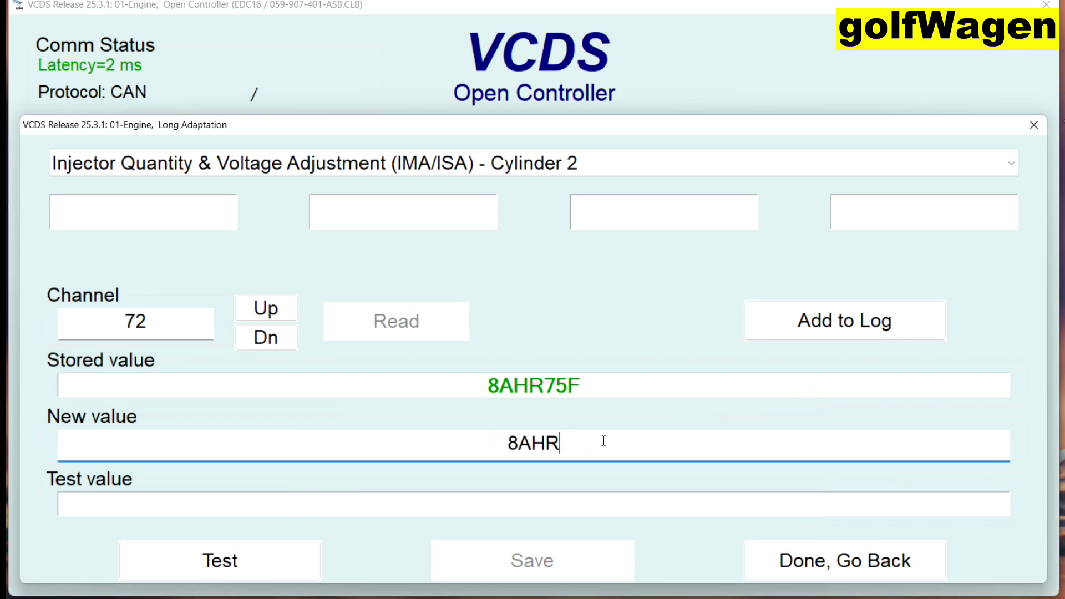
{"action": "key", "text": "BackSpace"}
{"action": "key", "text": "BackSpace"}
{"action": "key", "text": "BackSpace"}
{"action": "key", "text": "BackSpace"}
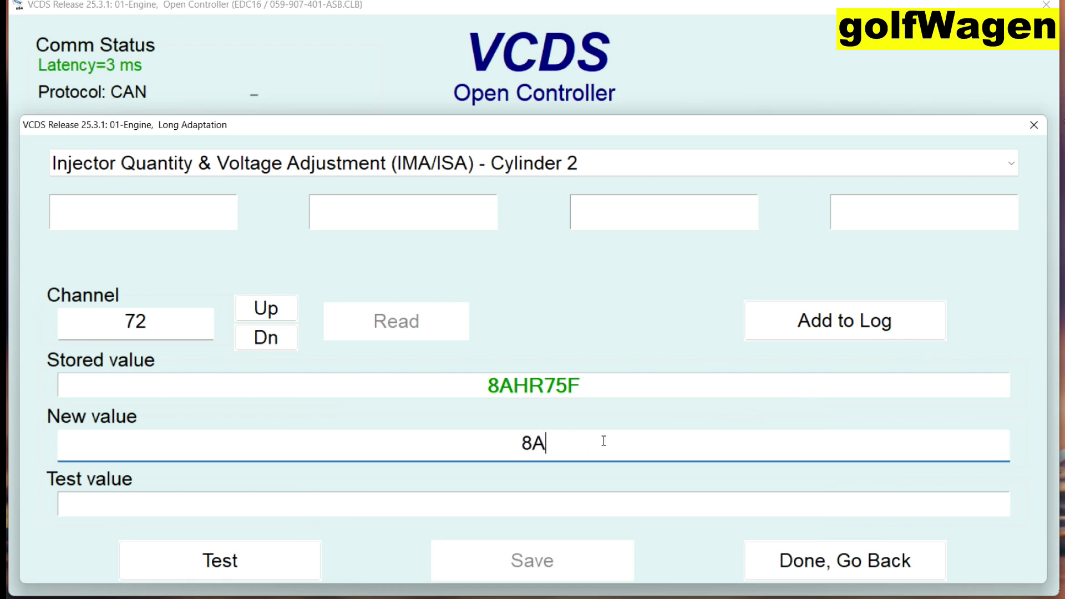
{"action": "type", "text": "7P8M6"}
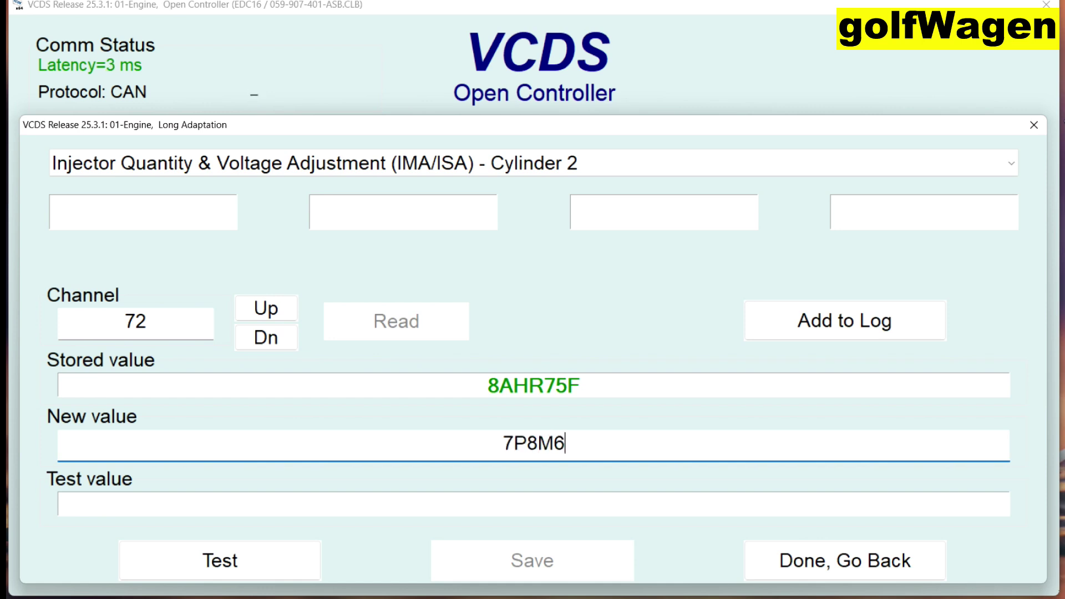
{"action": "type", "text": "NF"}
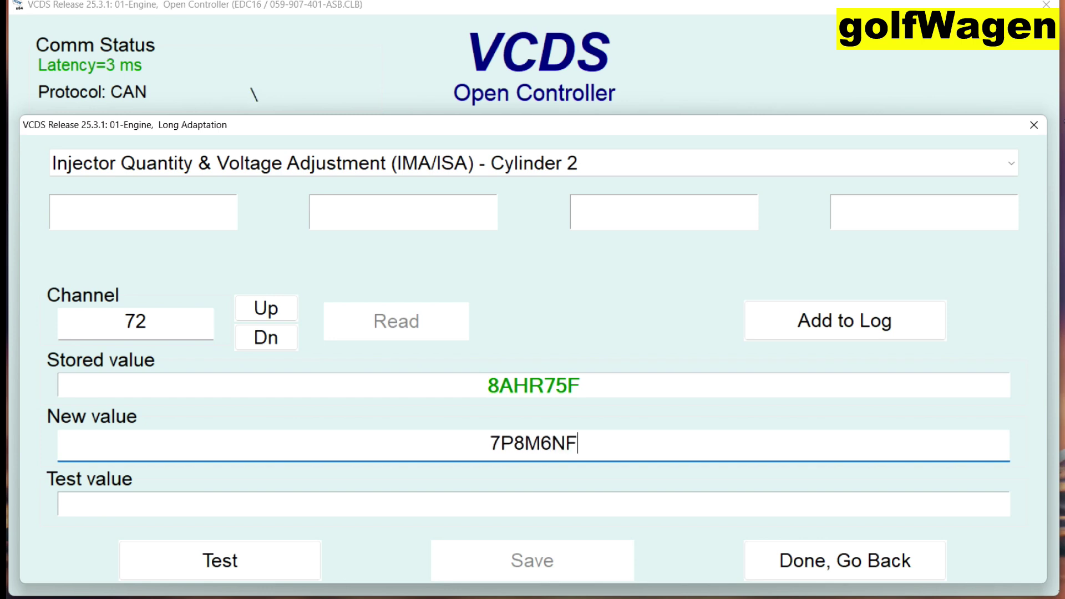
{"action": "left_click", "coordinate": [302, 554]}
{"action": "left_click", "coordinate": [477, 574]}
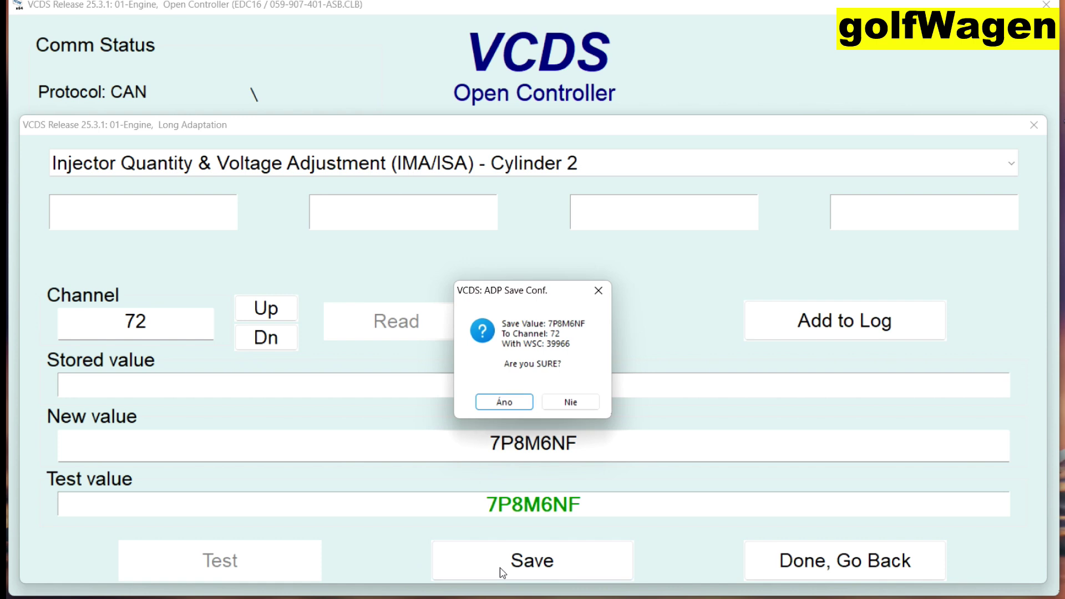
{"action": "left_click", "coordinate": [485, 407]}
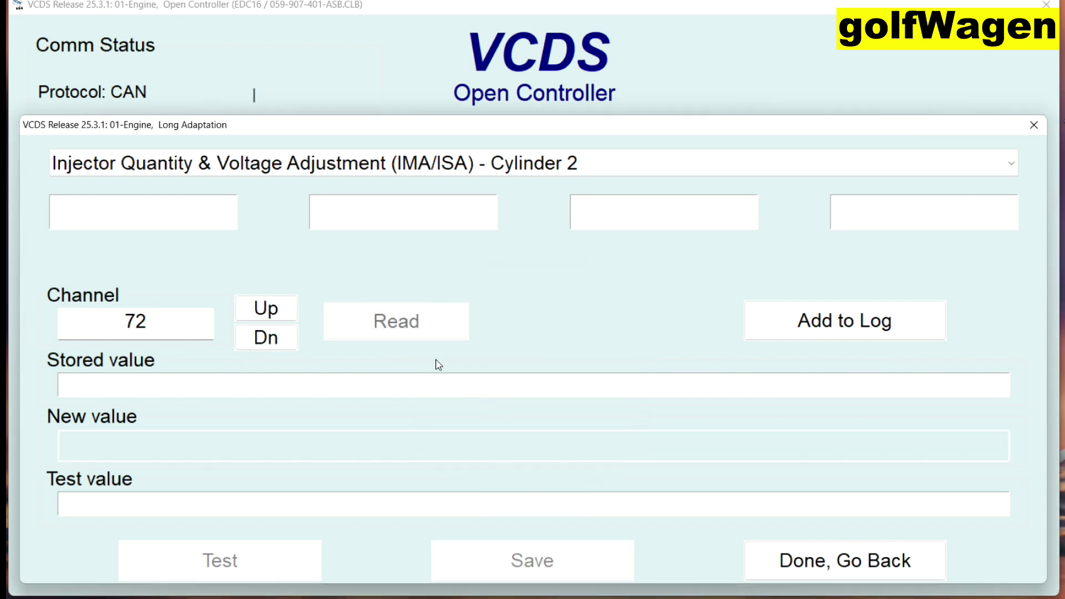
{"action": "left_click", "coordinate": [398, 322]}
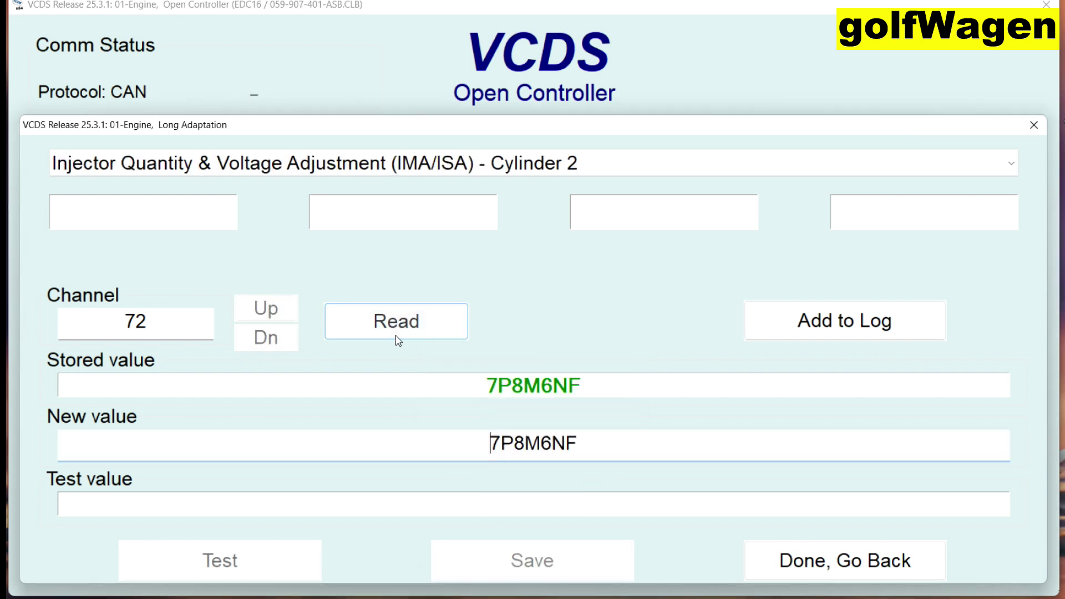
{"action": "left_click", "coordinate": [290, 318]}
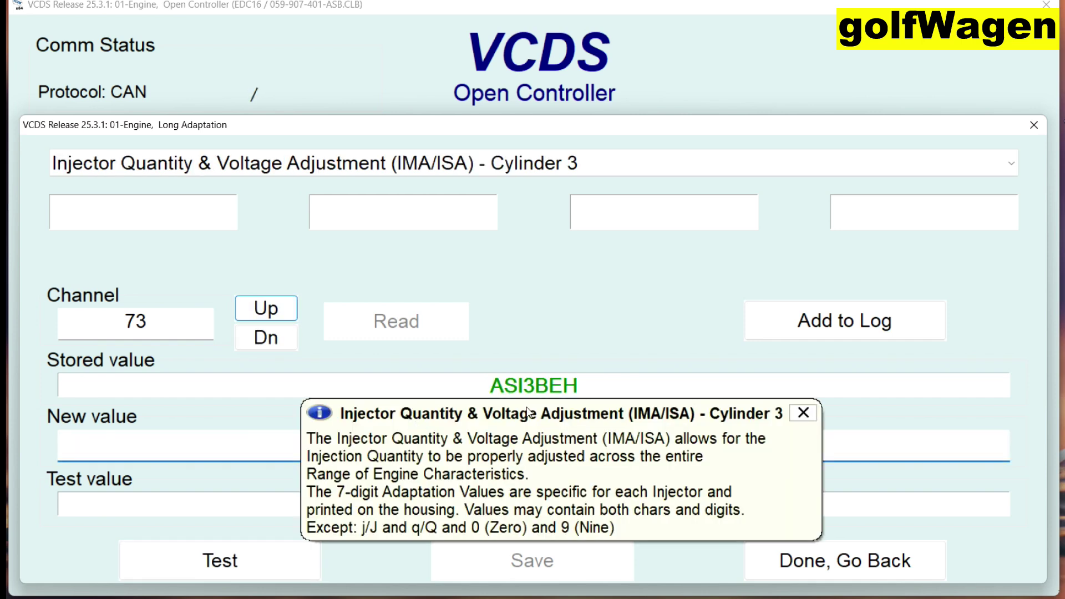
Replace ASI3BEH with BKINHWI on channel 73, then test, save and read it back.
{"action": "left_click", "coordinate": [797, 420]}
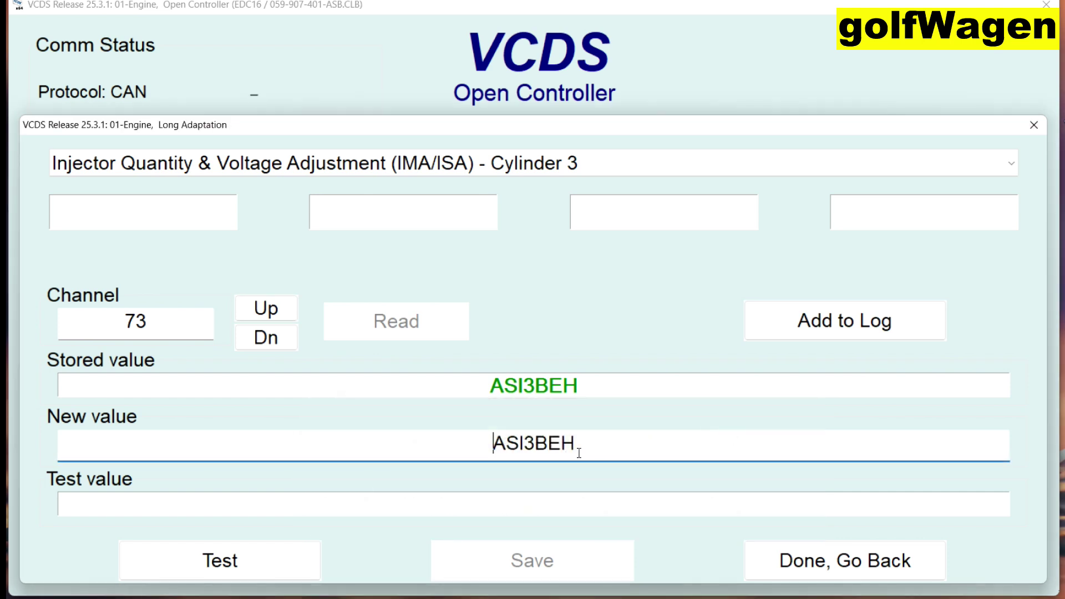
{"action": "left_click_drag", "start_coordinate": [577, 442], "coordinate": [485, 441]}
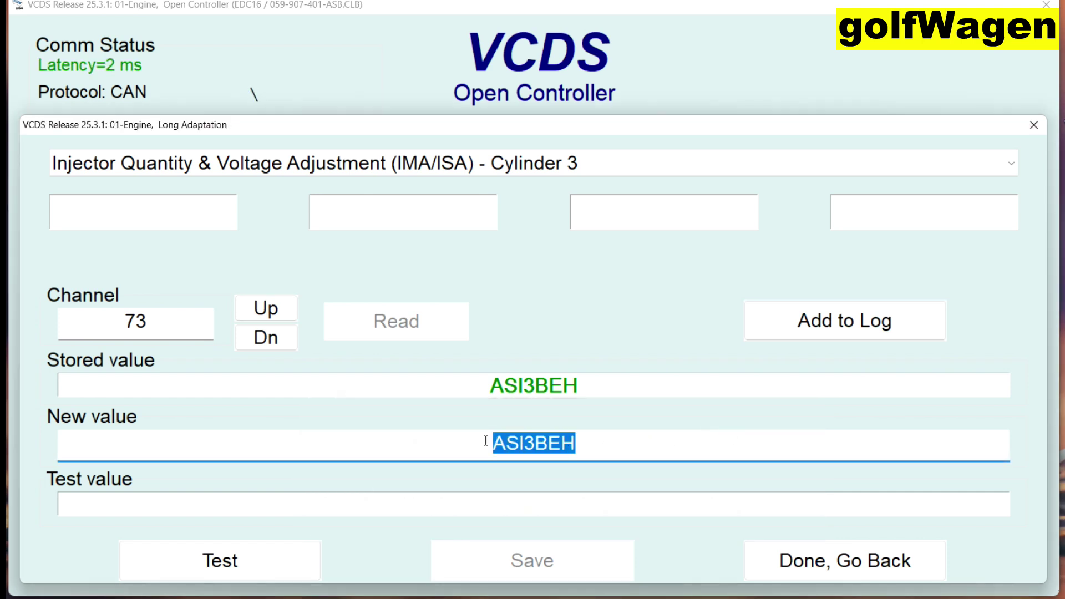
{"action": "type", "text": "BK"}
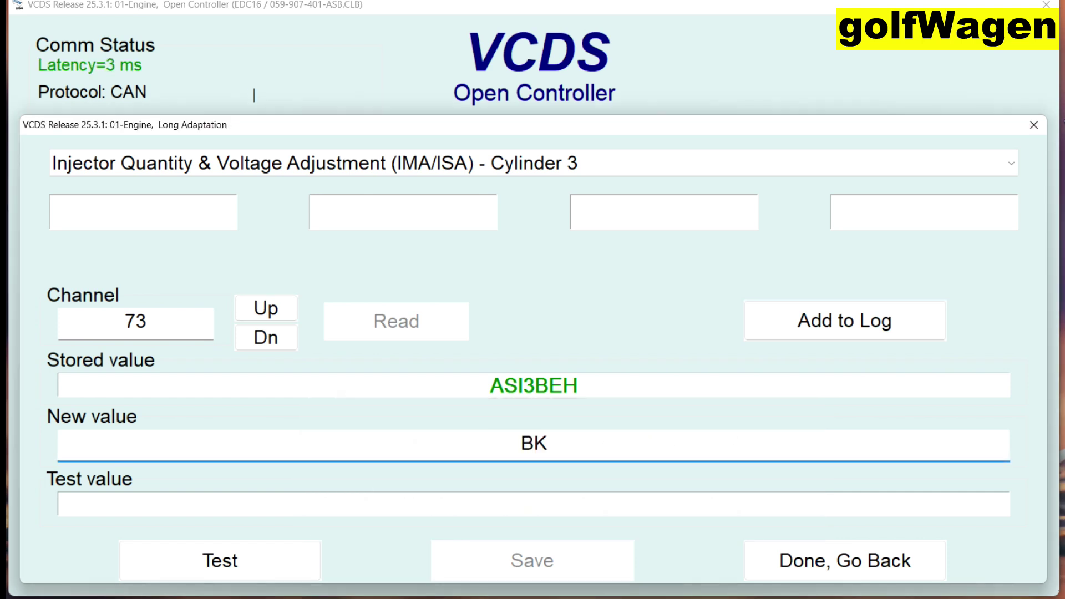
{"action": "type", "text": "INH"}
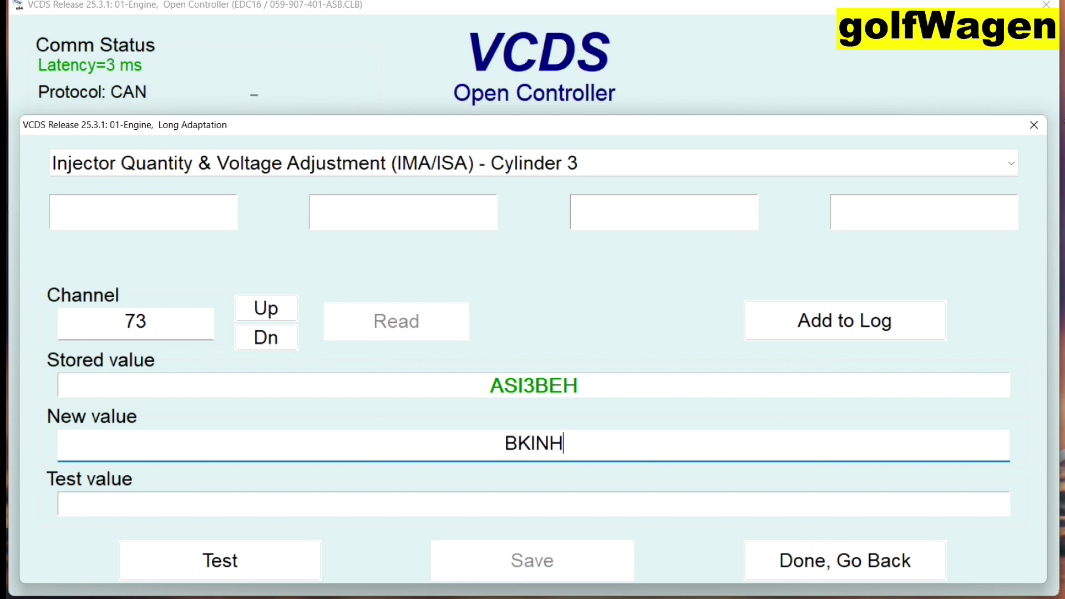
{"action": "type", "text": "W"}
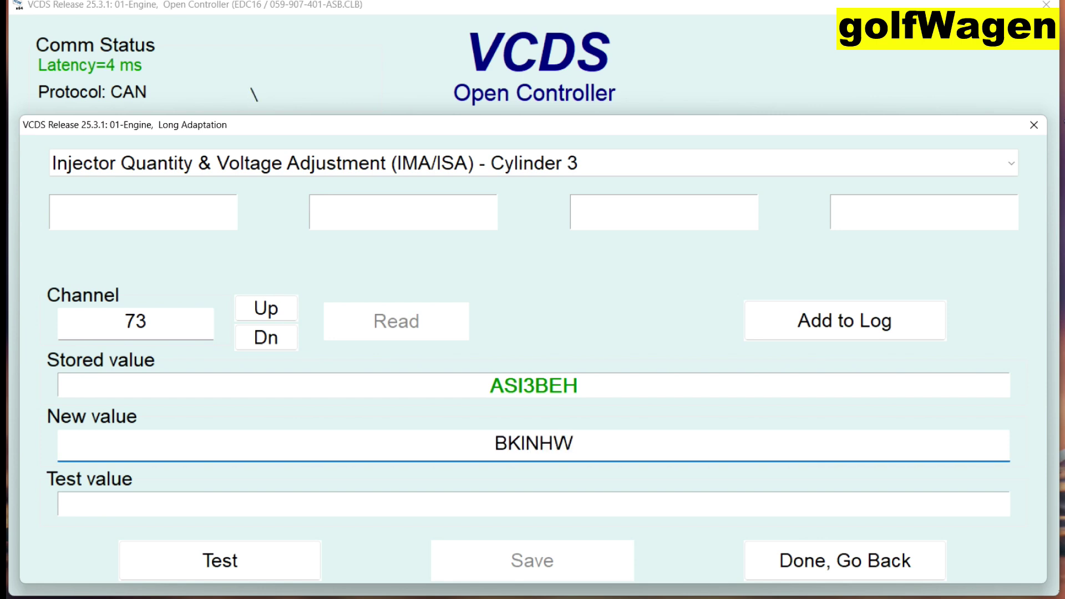
{"action": "type", "text": "I"}
{"action": "left_click", "coordinate": [276, 564]}
{"action": "left_click", "coordinate": [482, 570]}
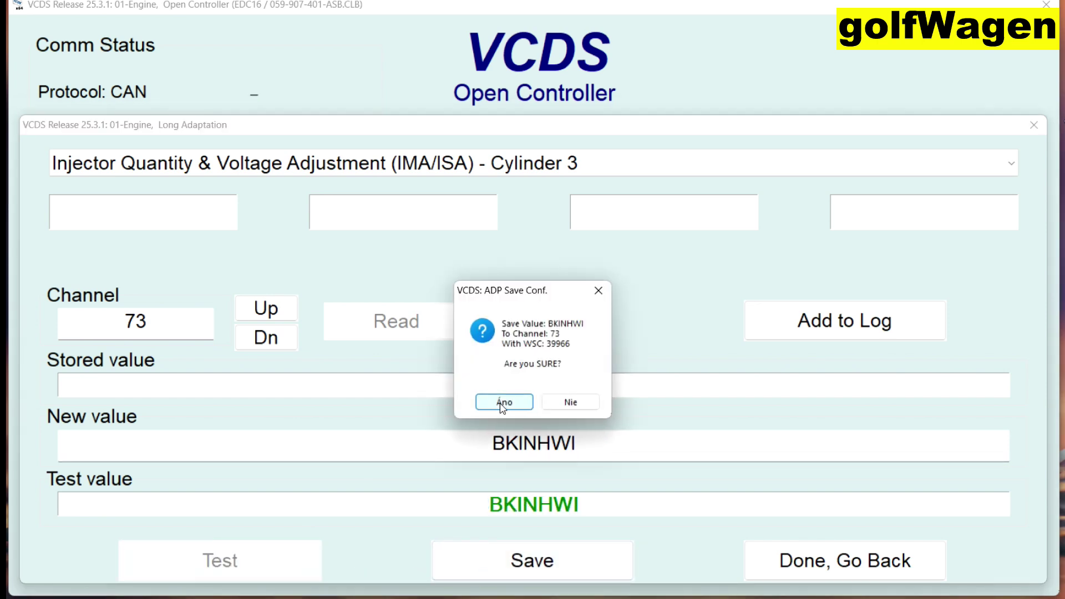
{"action": "left_click", "coordinate": [503, 404]}
{"action": "left_click", "coordinate": [416, 332]}
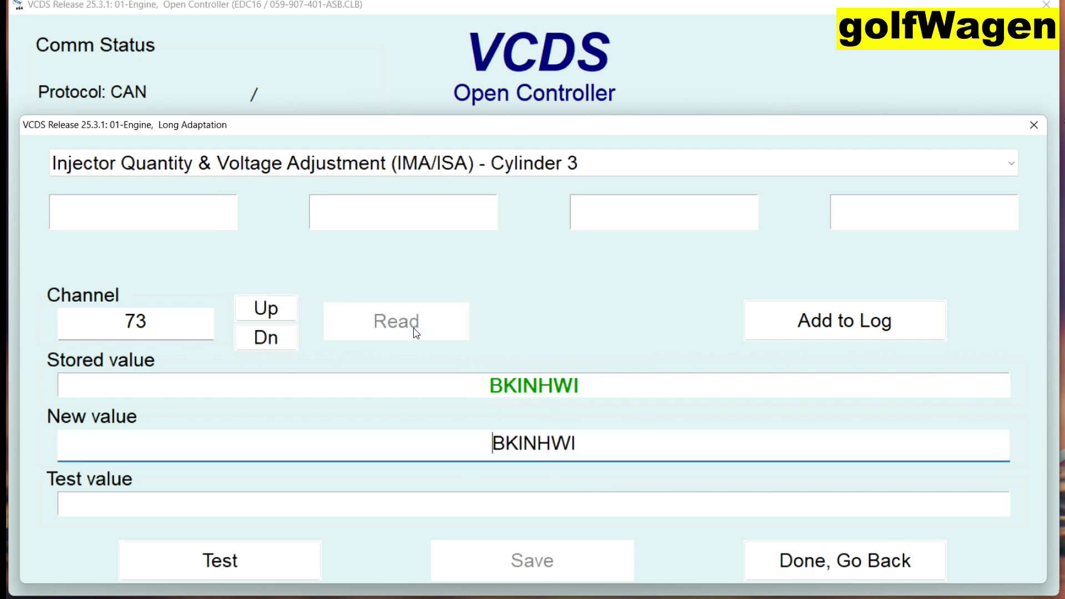
{"action": "left_click", "coordinate": [269, 313]}
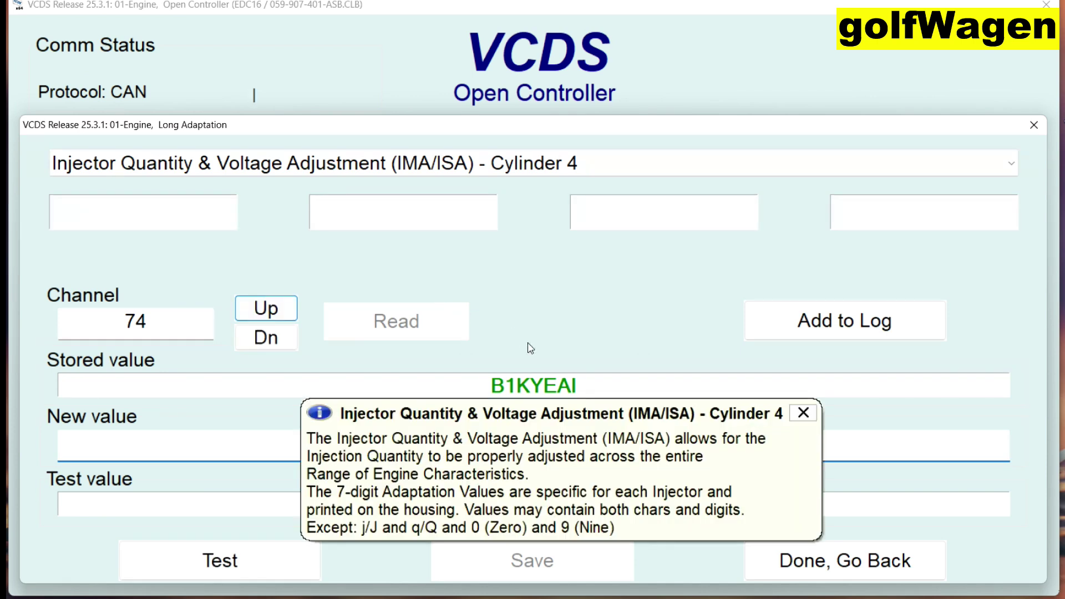
Enter B2BIKSG as channel 74's new value, then test, save and read back the code.
{"action": "left_click", "coordinate": [802, 414]}
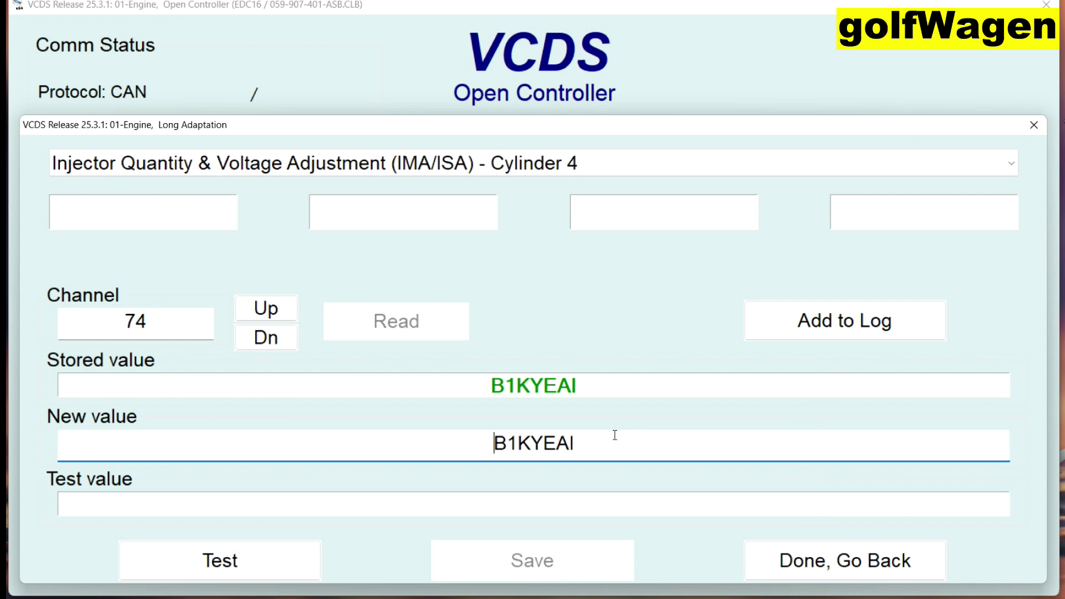
{"action": "left_click_drag", "start_coordinate": [586, 444], "coordinate": [502, 448]}
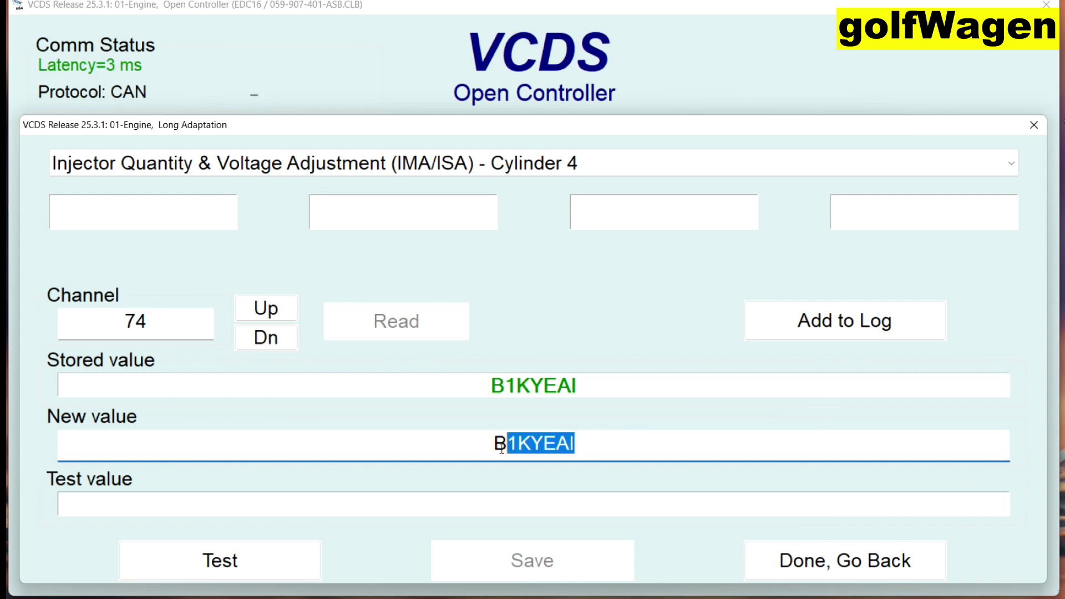
{"action": "type", "text": "Z"}
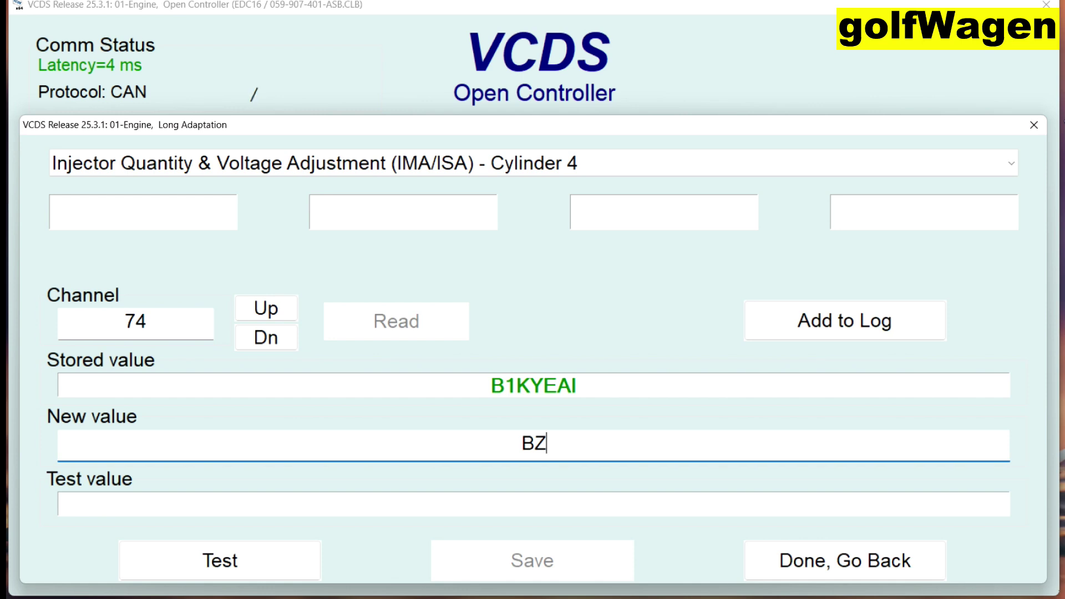
{"action": "key", "text": "BackSpace"}
{"action": "type", "text": "2BIKSG"}
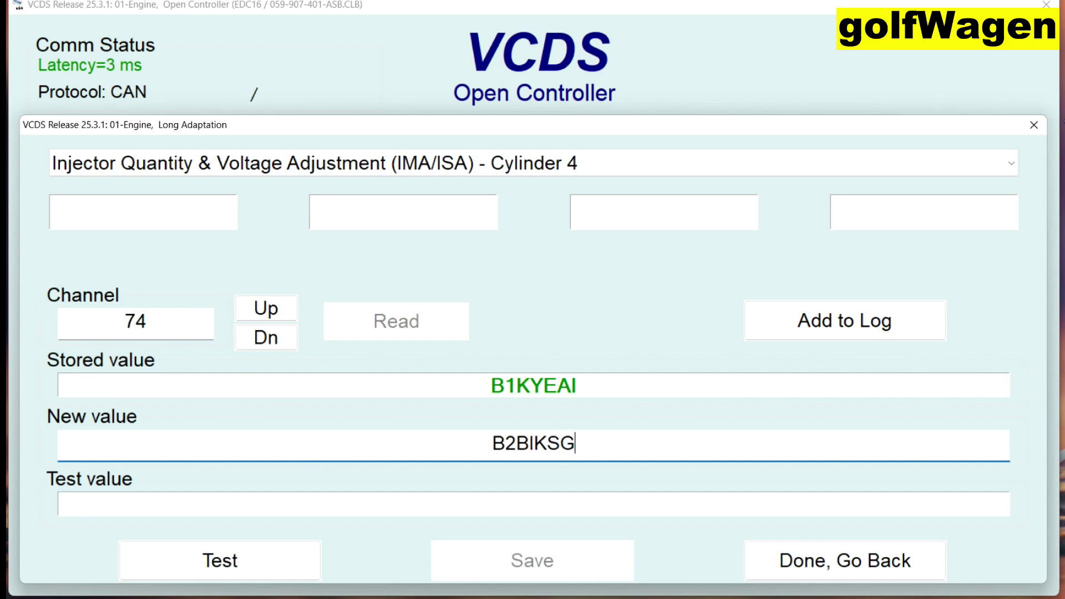
{"action": "left_click", "coordinate": [299, 560]}
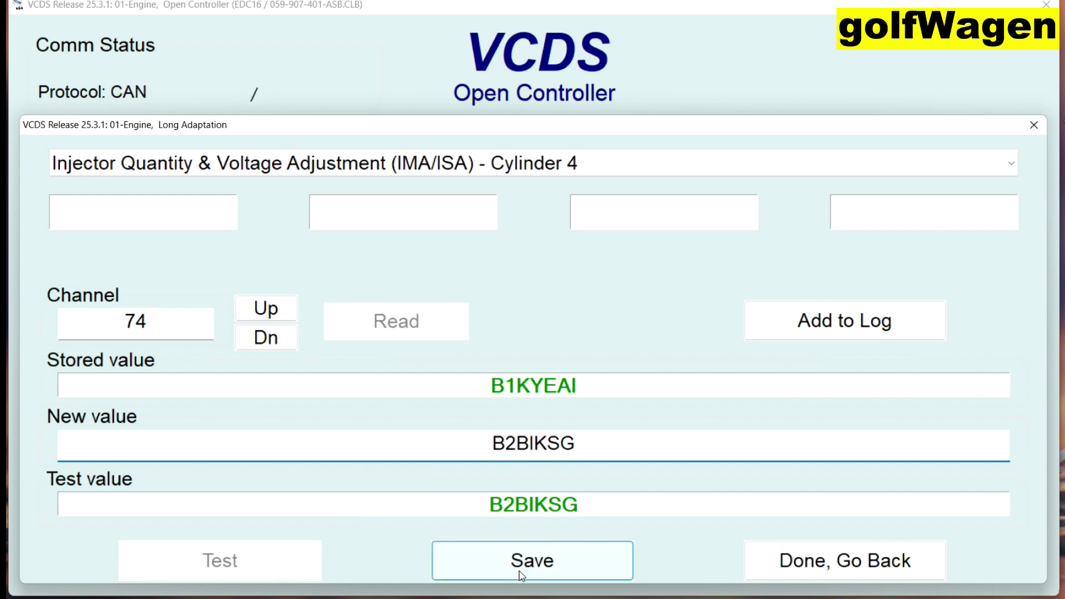
{"action": "left_click", "coordinate": [511, 561]}
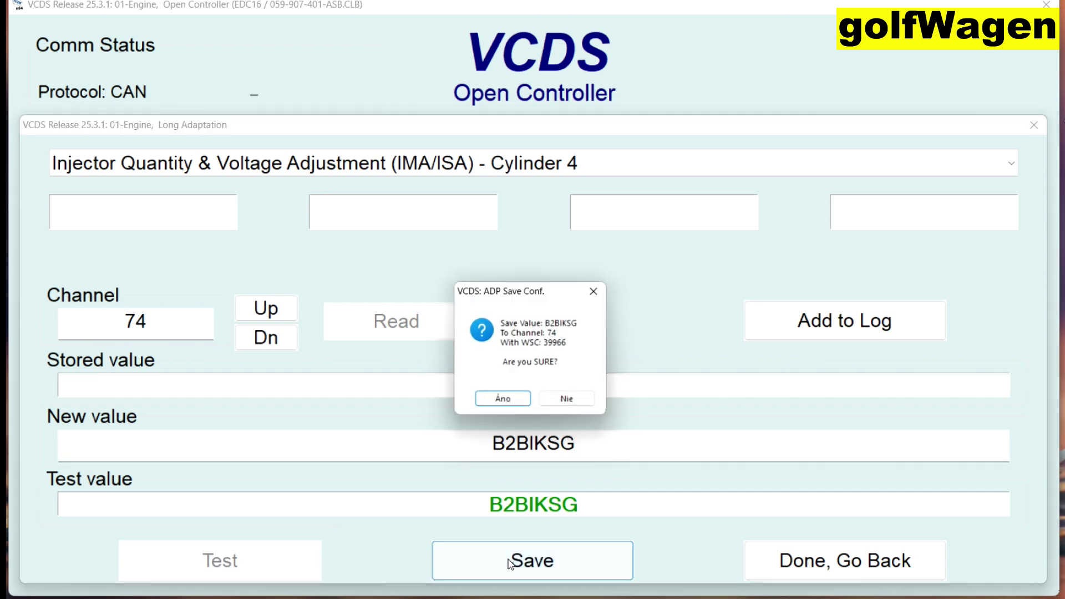
{"action": "left_click", "coordinate": [512, 403]}
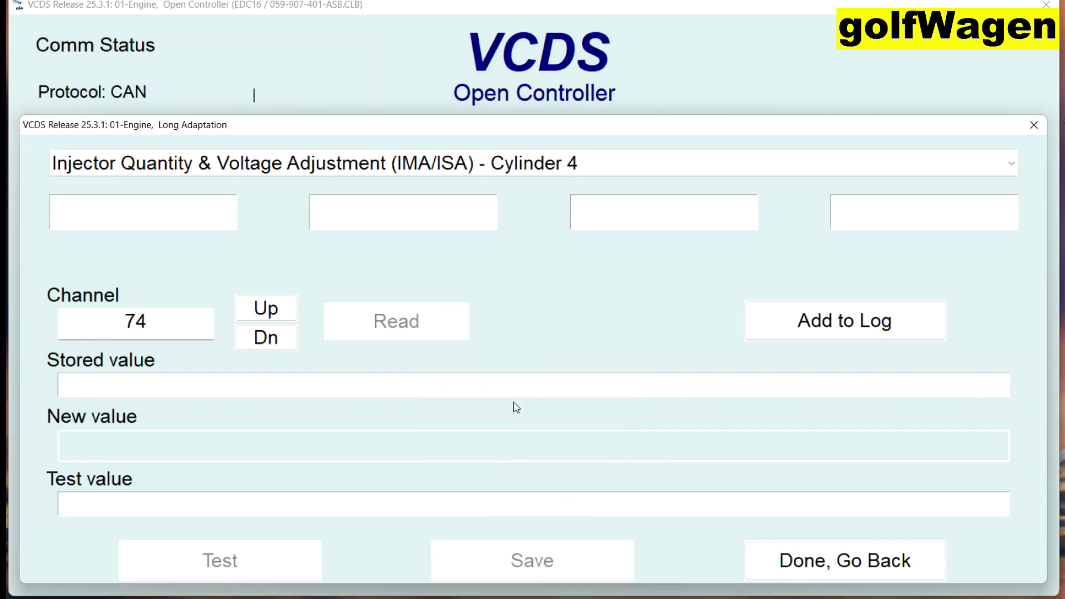
{"action": "left_click", "coordinate": [438, 331]}
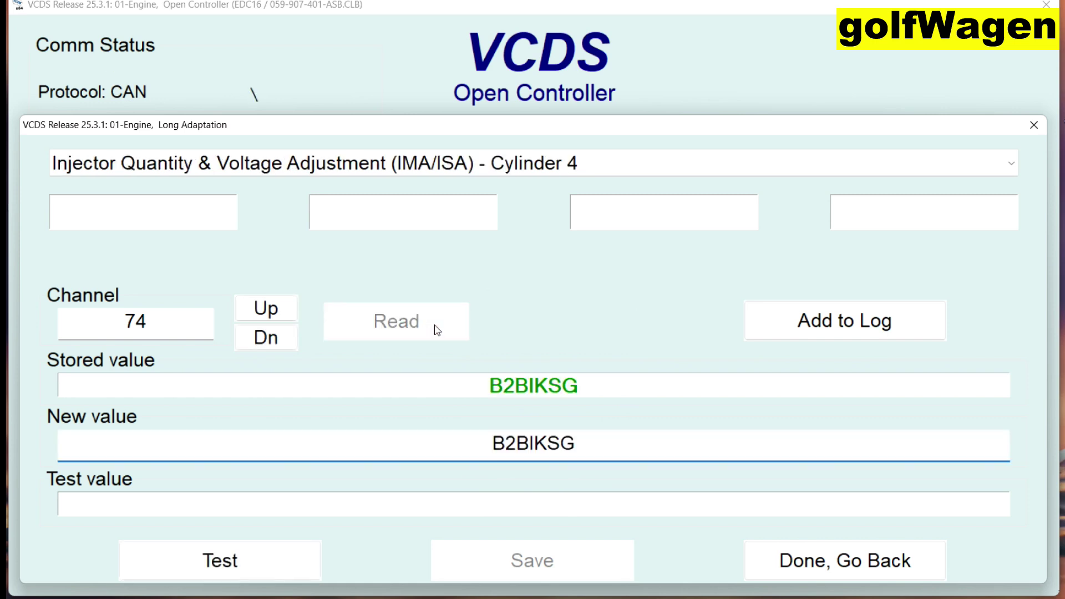
On channel 75, replace the old code AAH1ANG with BA11ENG and test it.
{"action": "left_click", "coordinate": [265, 308]}
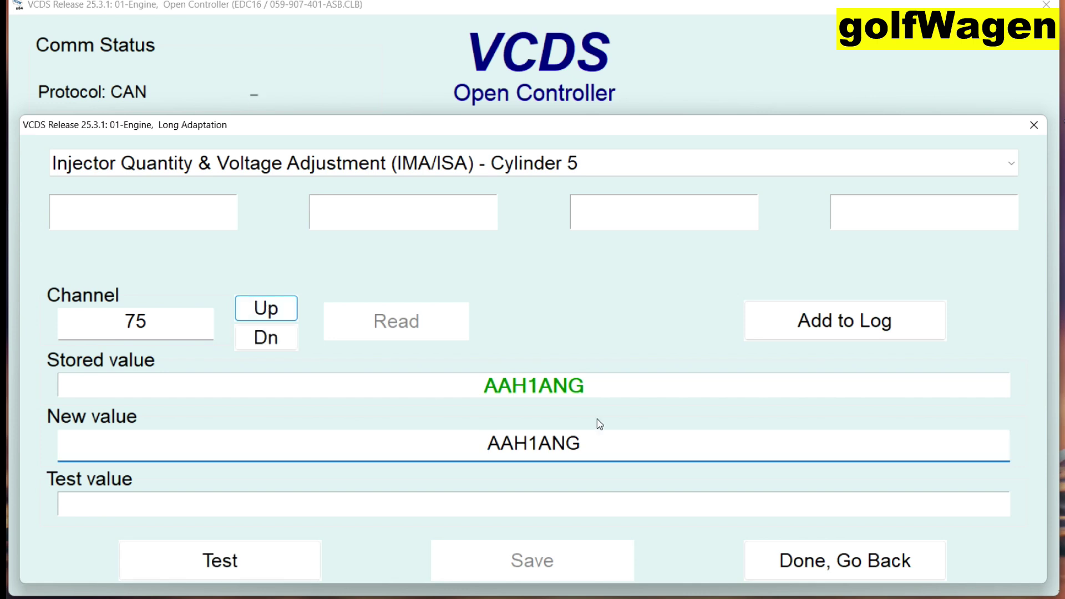
{"action": "left_click_drag", "start_coordinate": [578, 446], "coordinate": [494, 442]}
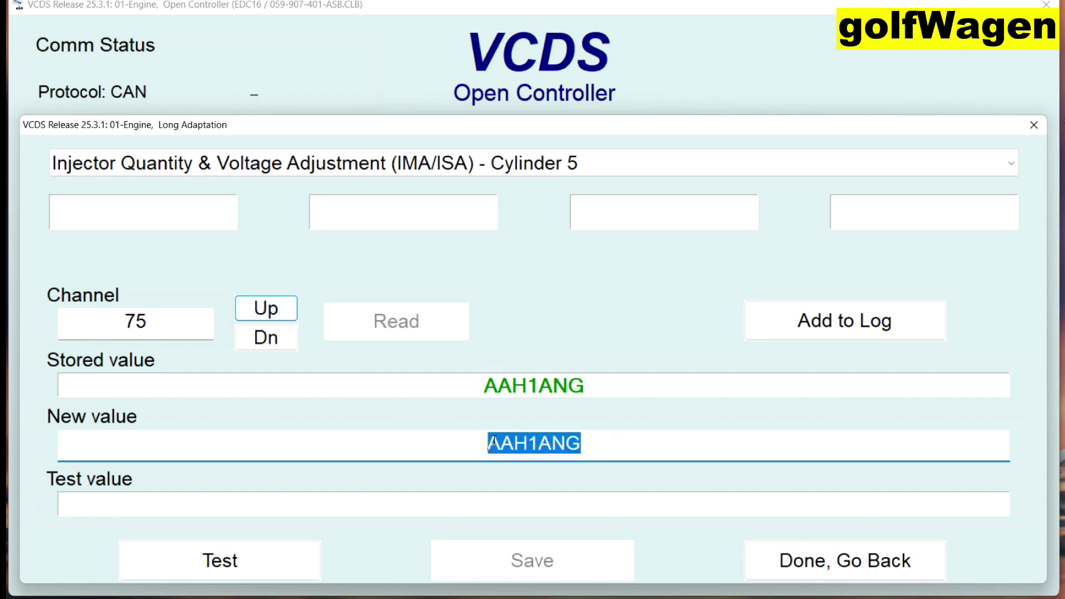
{"action": "type", "text": "BA11"}
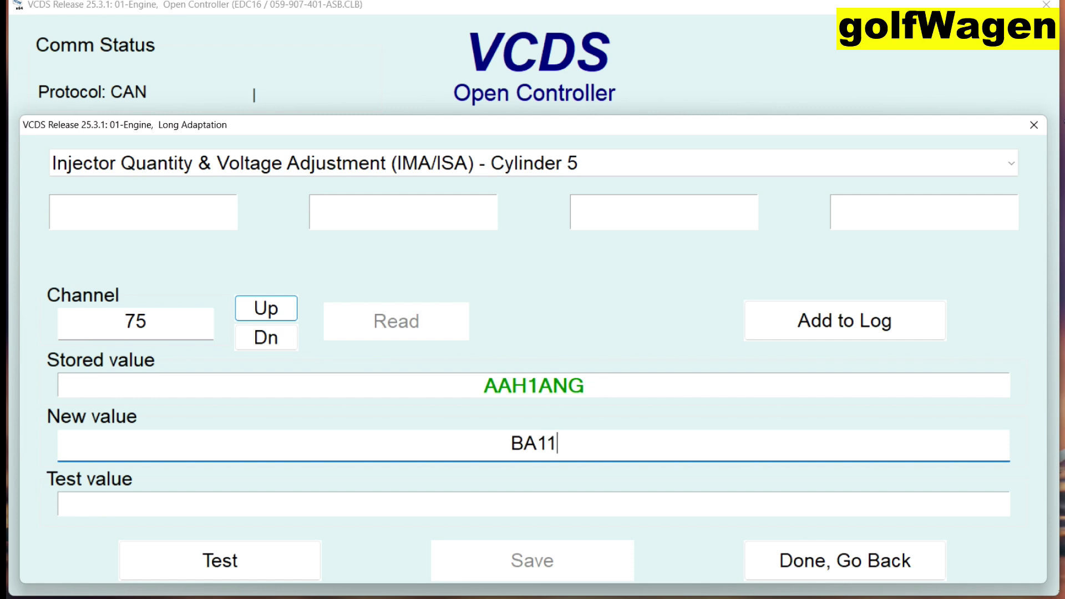
{"action": "type", "text": "ENG"}
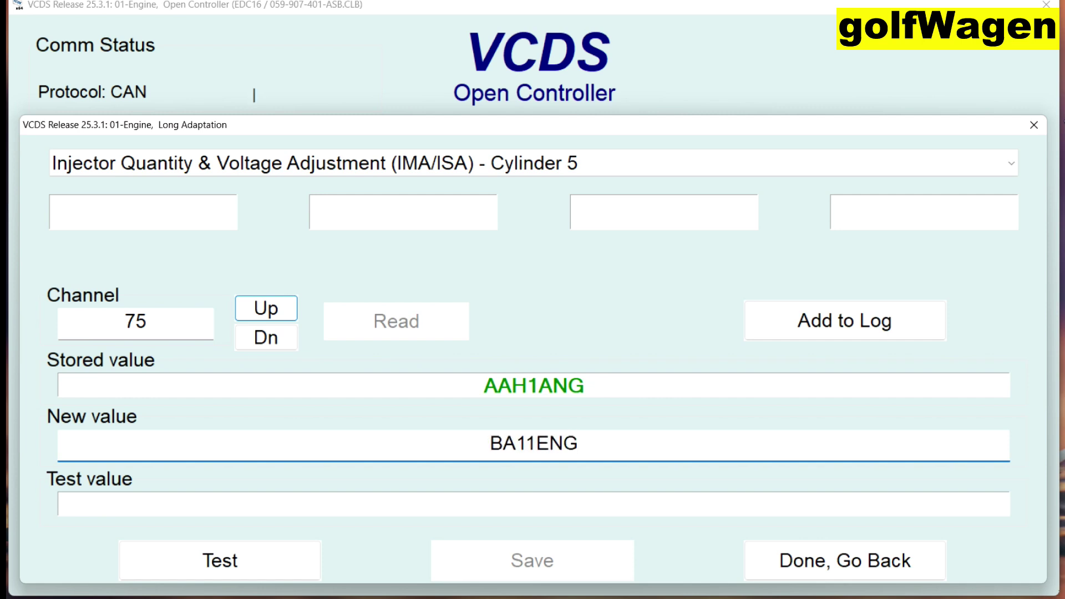
{"action": "left_click", "coordinate": [264, 555]}
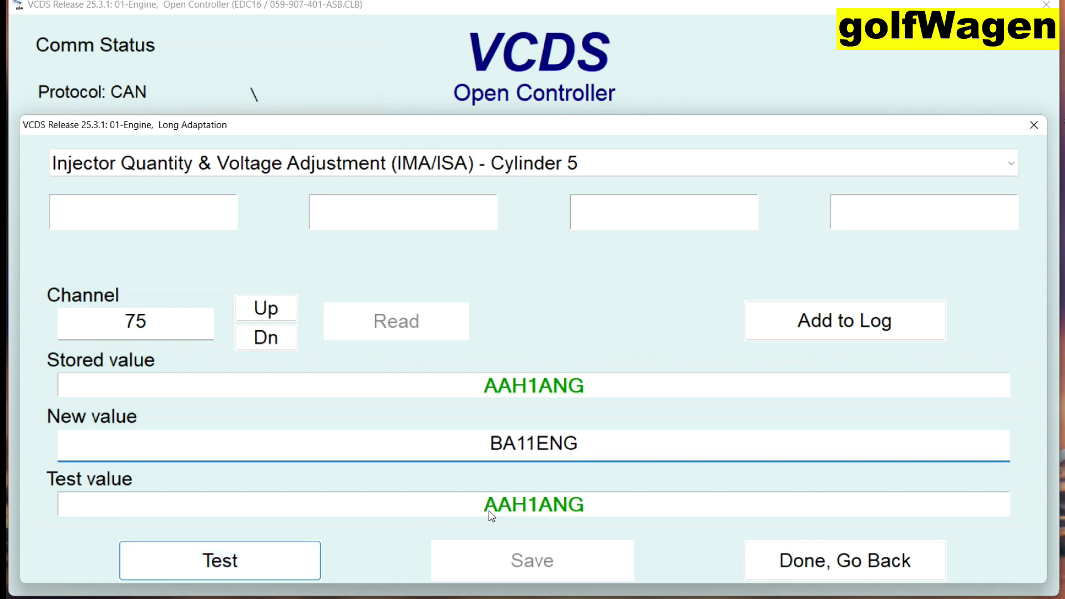
Correct the code to BAIIENG, then test it and confirm saving to channel 75.
{"action": "mouse_move", "coordinate": [533, 441]}
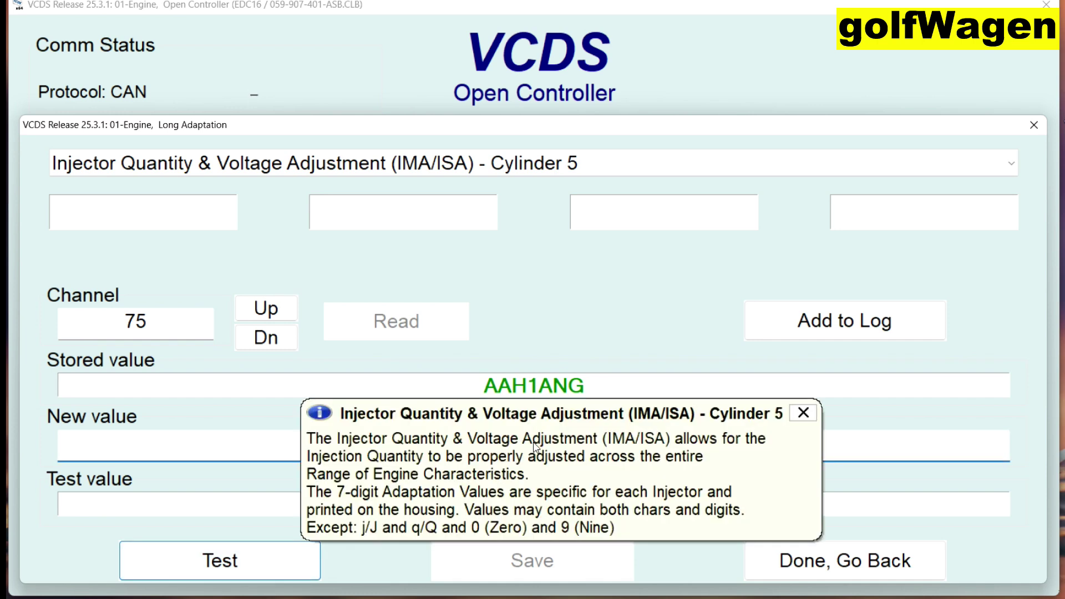
{"action": "left_click", "coordinate": [803, 413]}
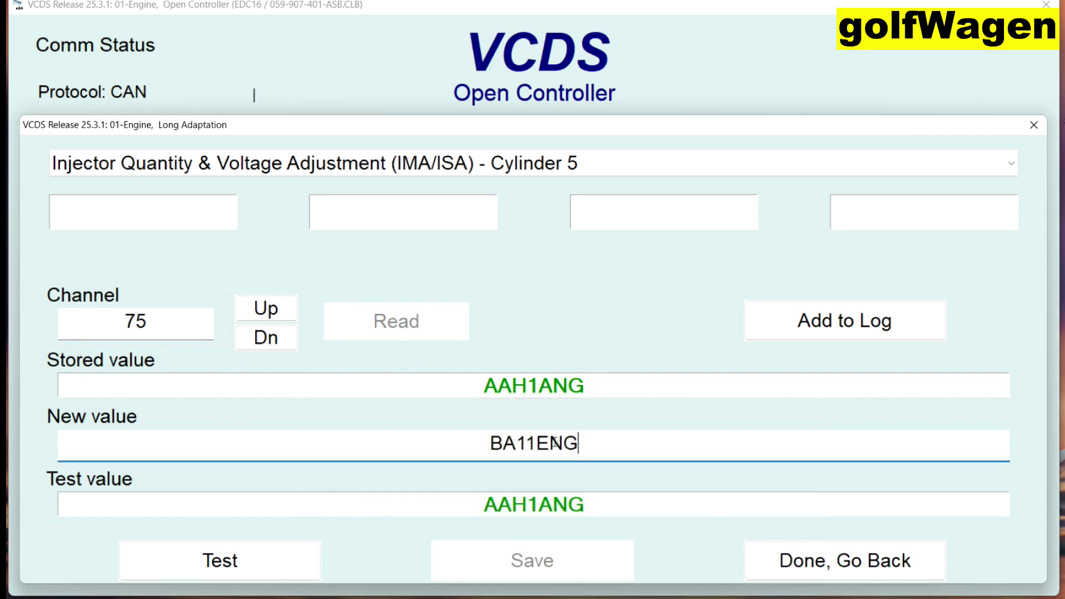
{"action": "key", "text": "Left"}
{"action": "key", "text": "Left"}
{"action": "key", "text": "Left"}
{"action": "key", "text": "BackSpace"}
{"action": "key", "text": "BackSpace"}
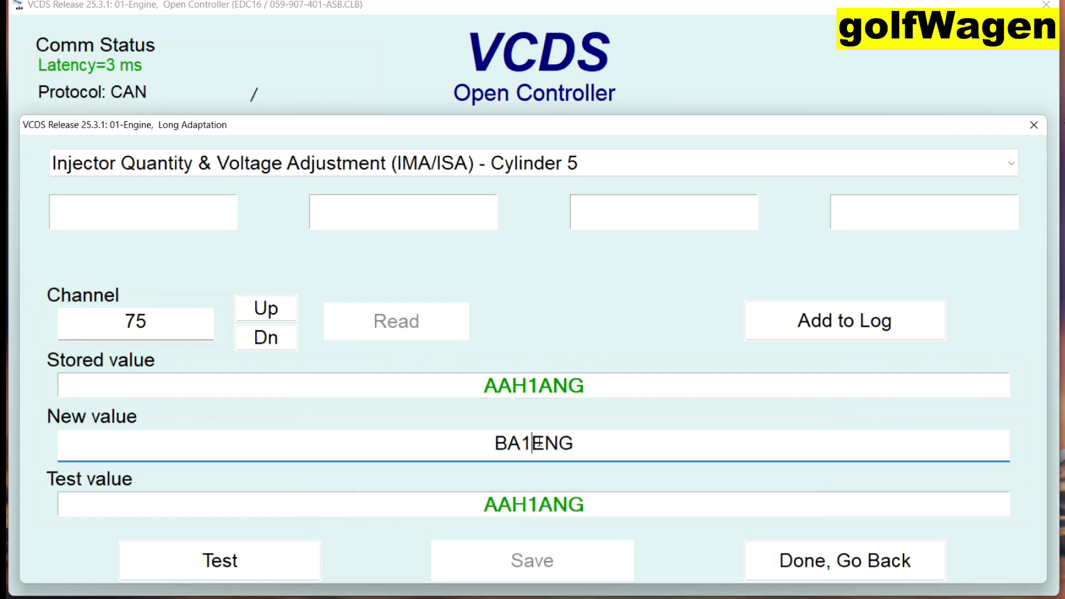
{"action": "type", "text": "I"}
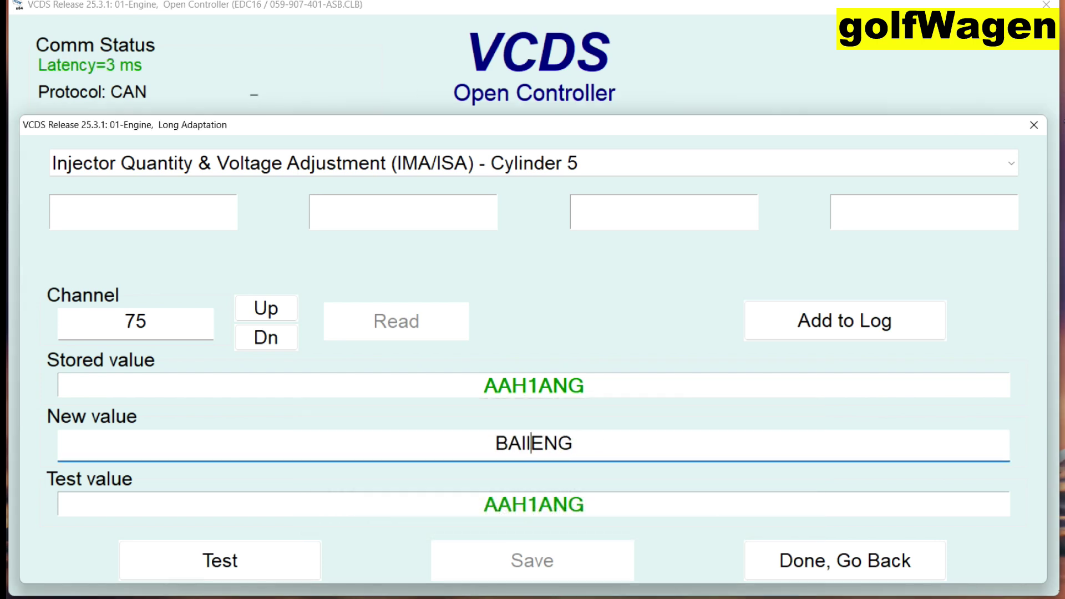
{"action": "type", "text": "I"}
{"action": "left_click", "coordinate": [292, 554]}
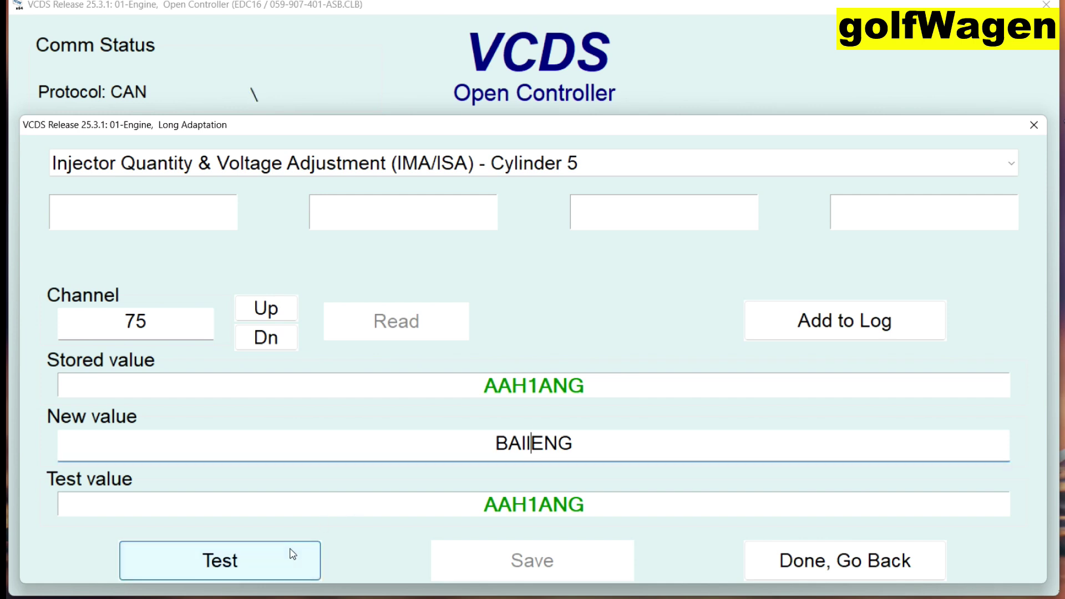
{"action": "left_click", "coordinate": [507, 566]}
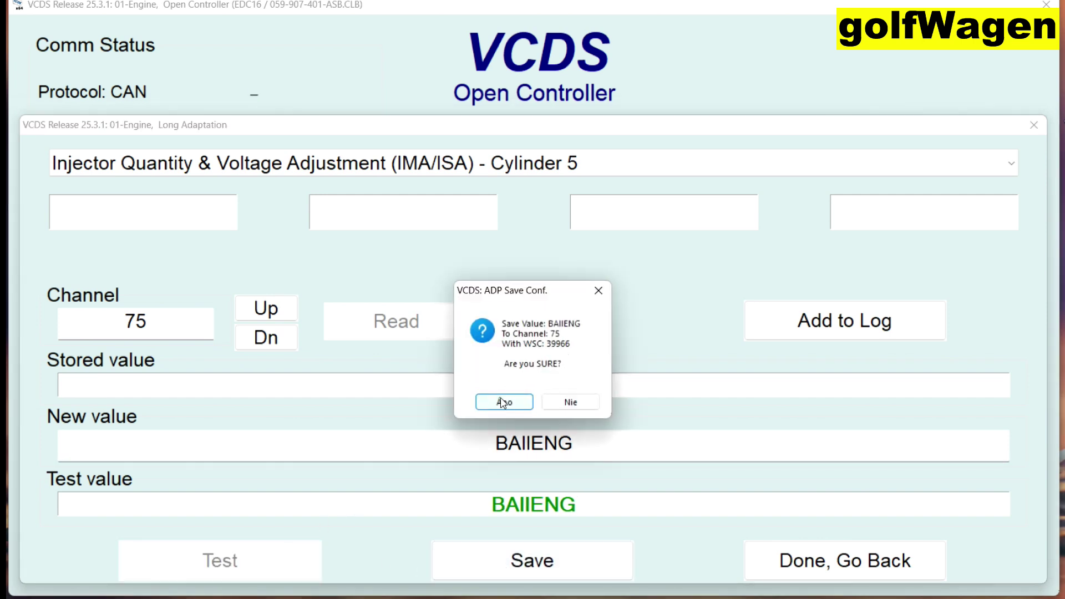
{"action": "left_click", "coordinate": [503, 401]}
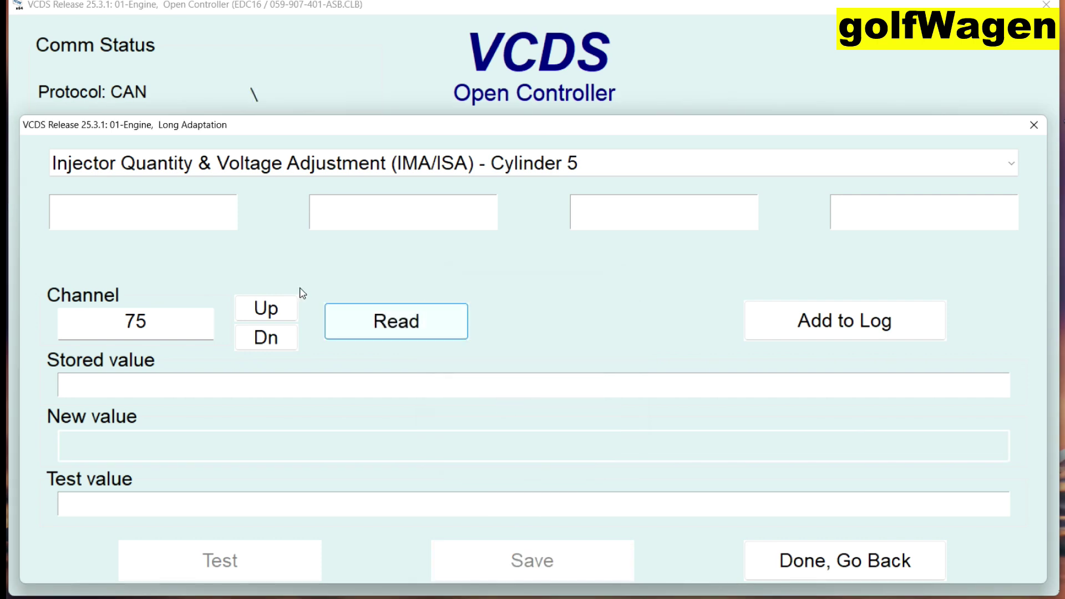
On channel 76, replace ASSUDAI with A1888WI, then test, save and read it back.
{"action": "left_click", "coordinate": [275, 310]}
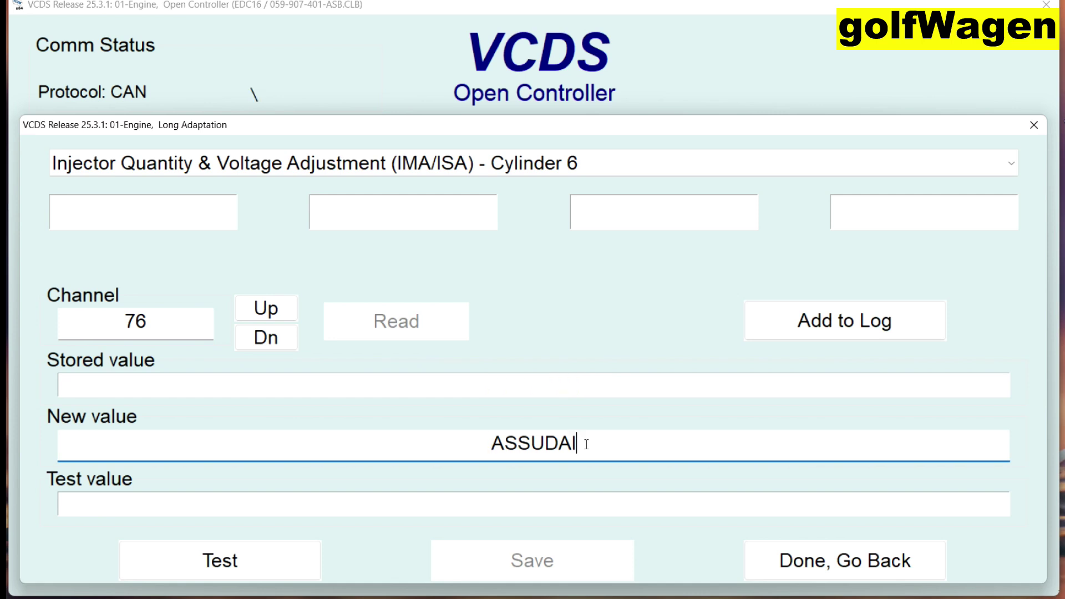
{"action": "key", "text": "BackSpace"}
{"action": "key", "text": "BackSpace"}
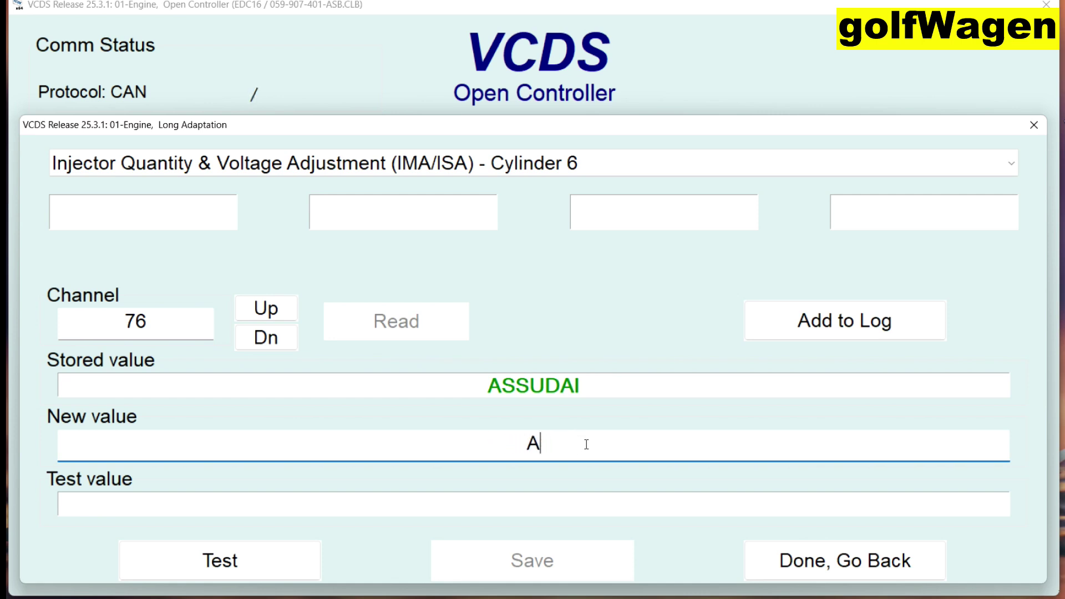
{"action": "type", "text": "1888W"}
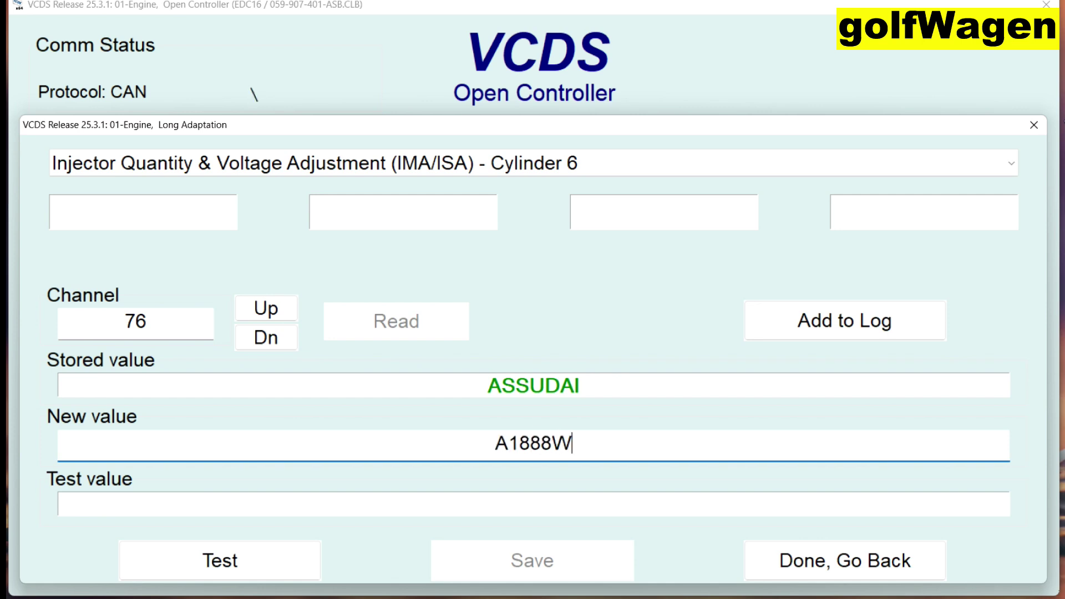
{"action": "type", "text": "I"}
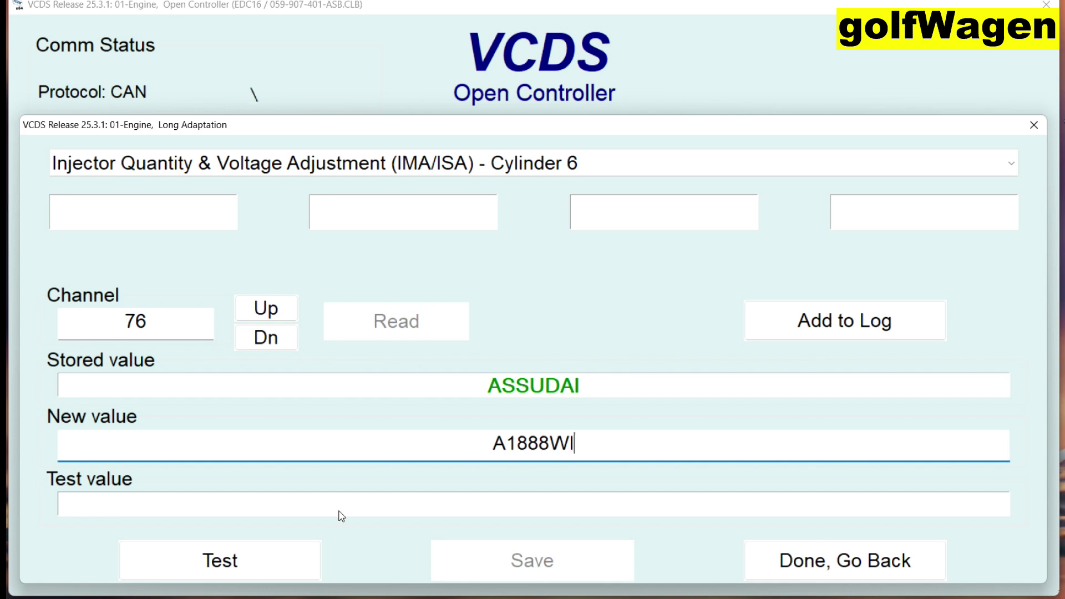
{"action": "left_click", "coordinate": [261, 558]}
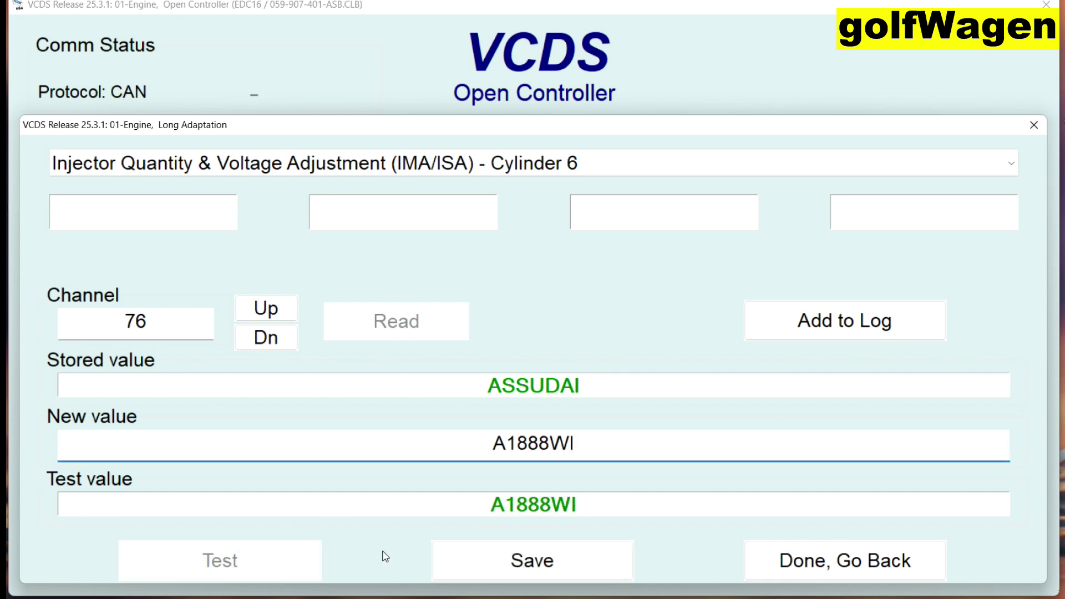
{"action": "left_click", "coordinate": [488, 557]}
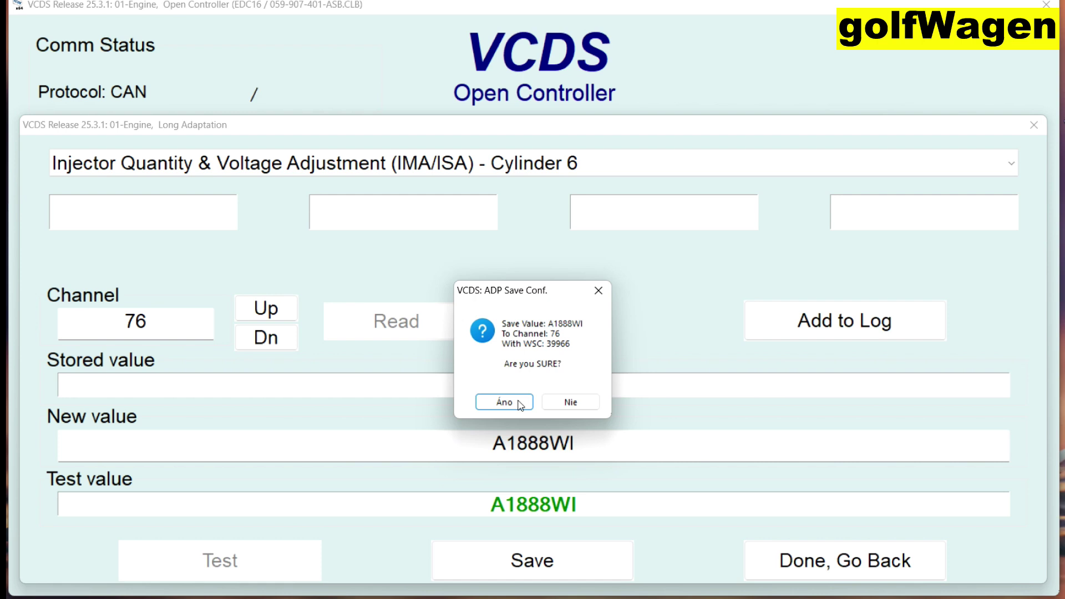
{"action": "left_click", "coordinate": [480, 408]}
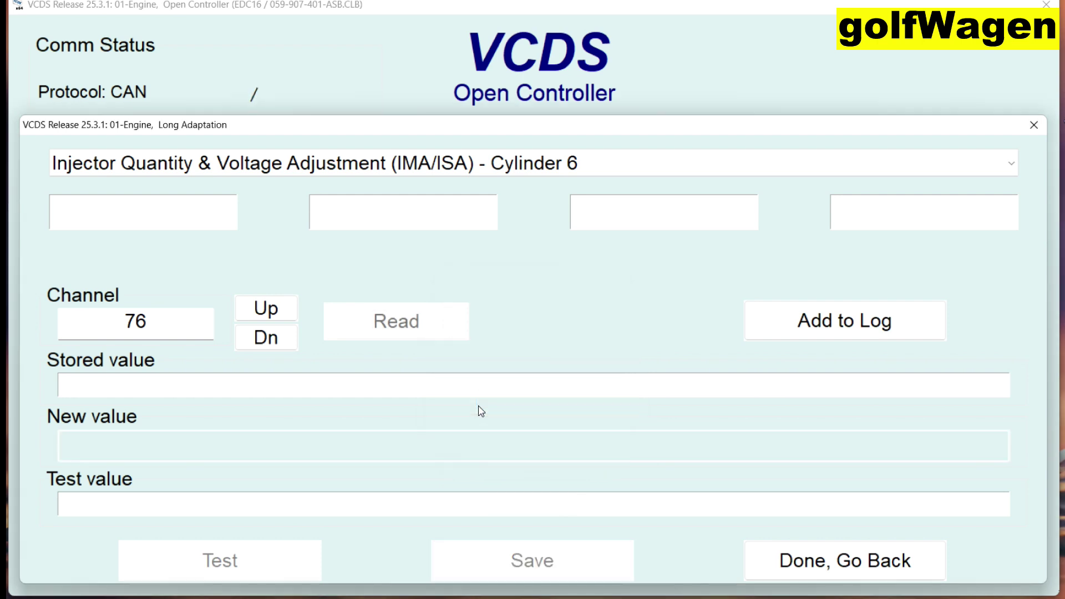
{"action": "left_click", "coordinate": [421, 330]}
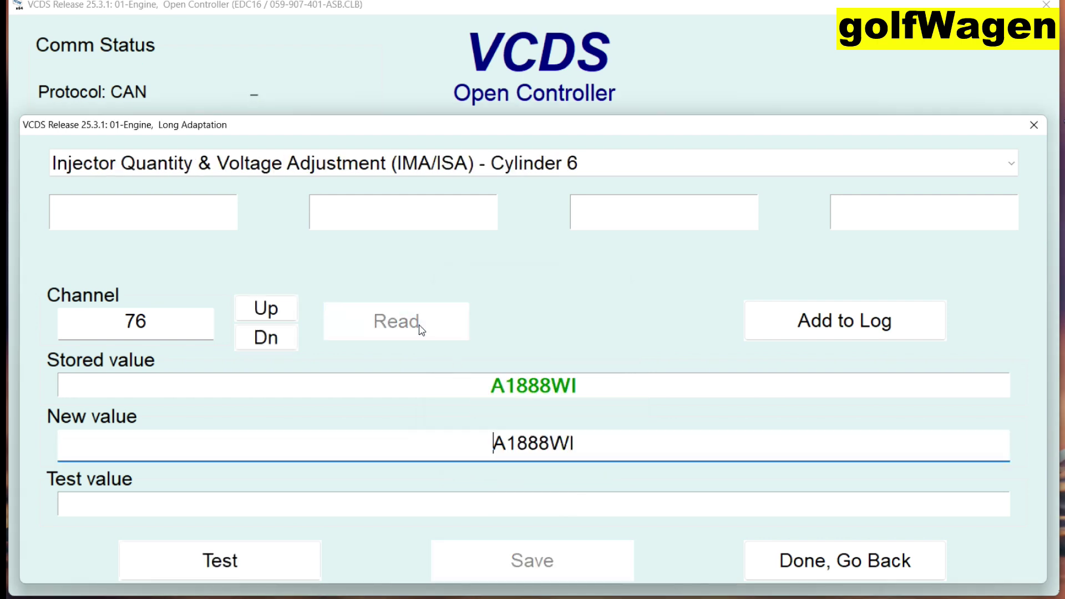
{"action": "left_click", "coordinate": [366, 169]}
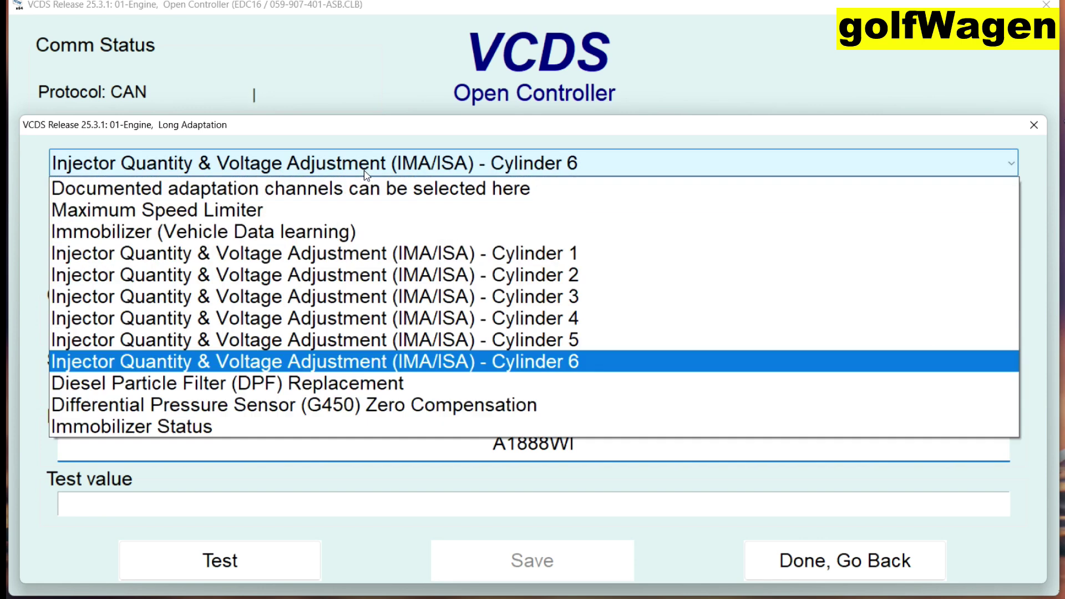
{"action": "left_click", "coordinate": [328, 245]}
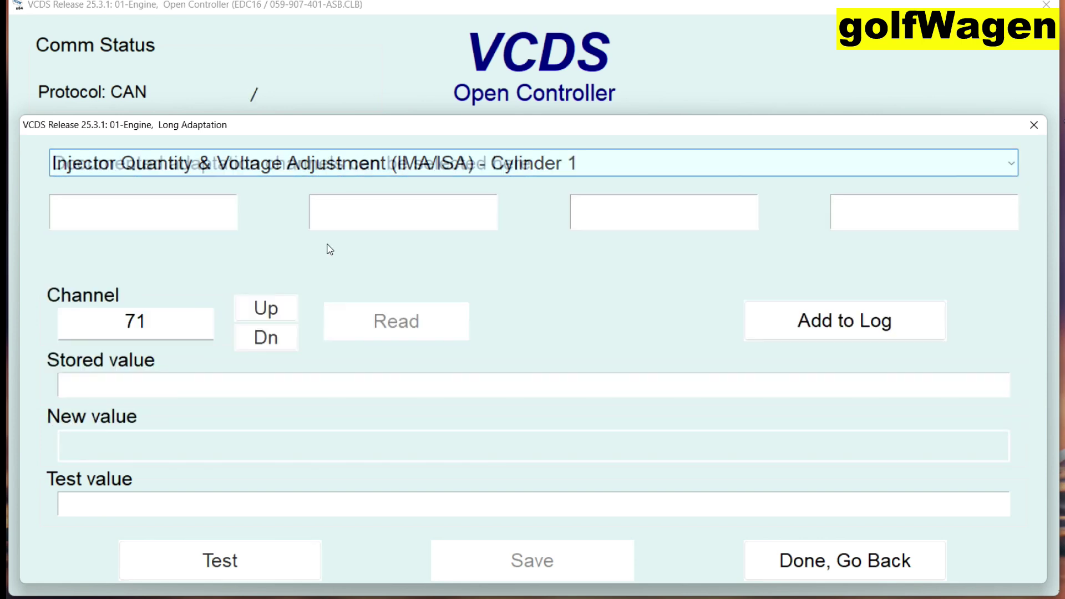
{"action": "left_click", "coordinate": [476, 167]}
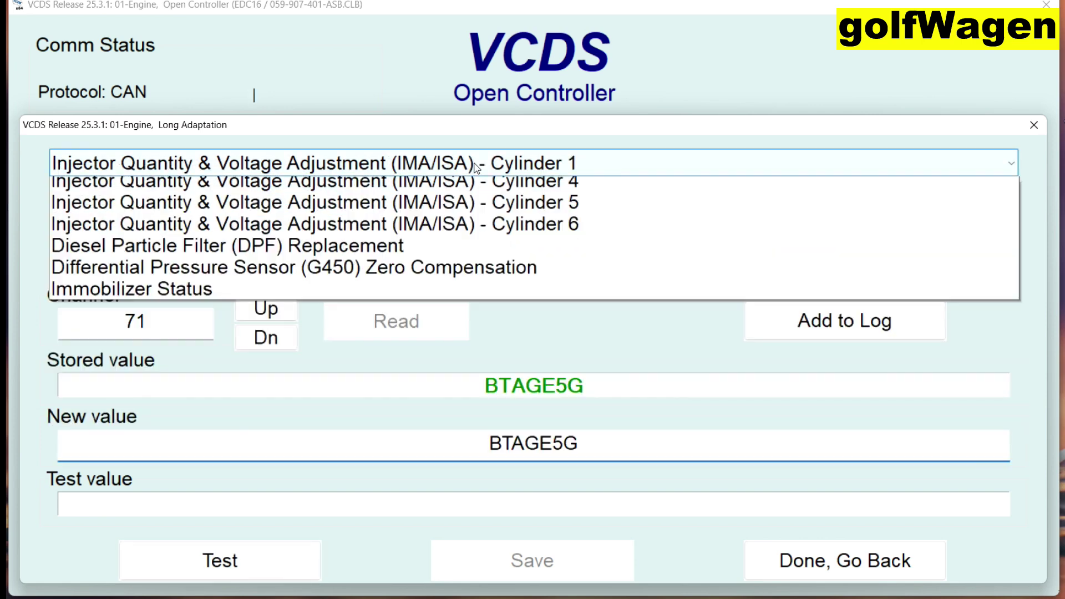
{"action": "left_click", "coordinate": [432, 271]}
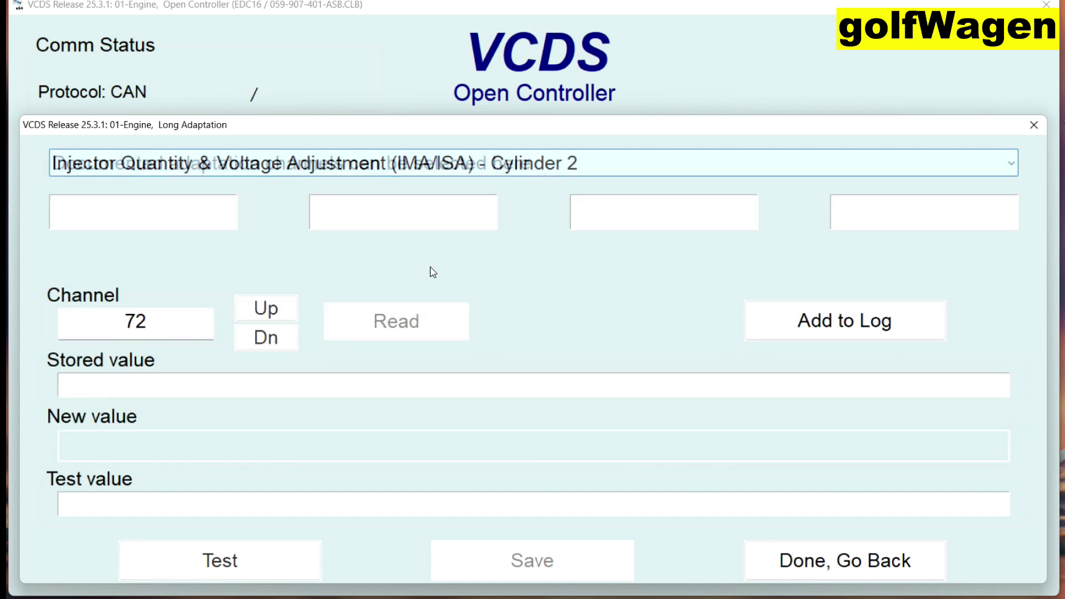
{"action": "left_click", "coordinate": [497, 170]}
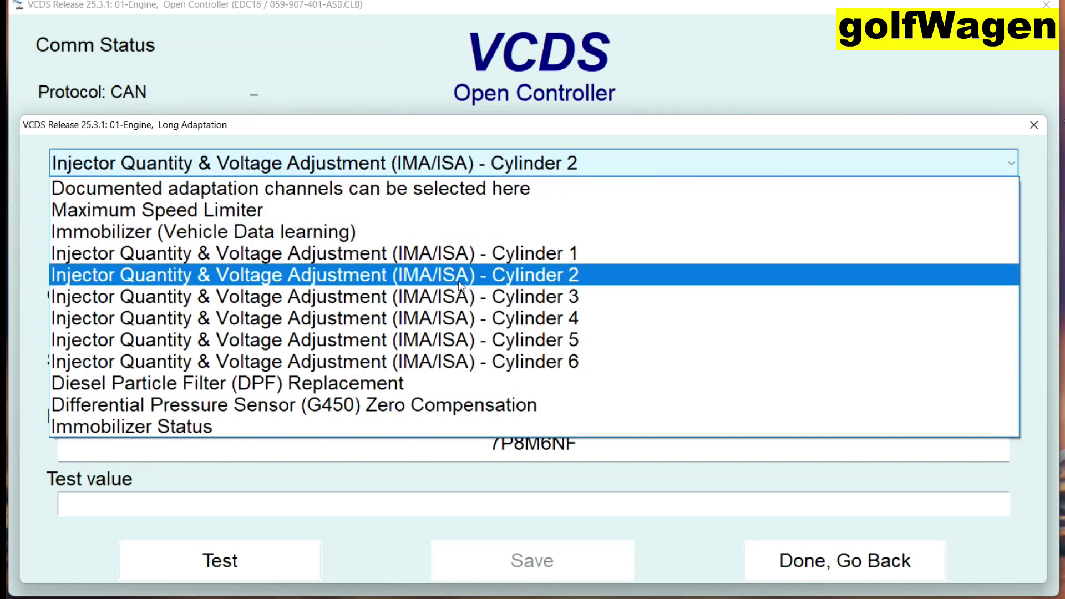
{"action": "left_click", "coordinate": [444, 301]}
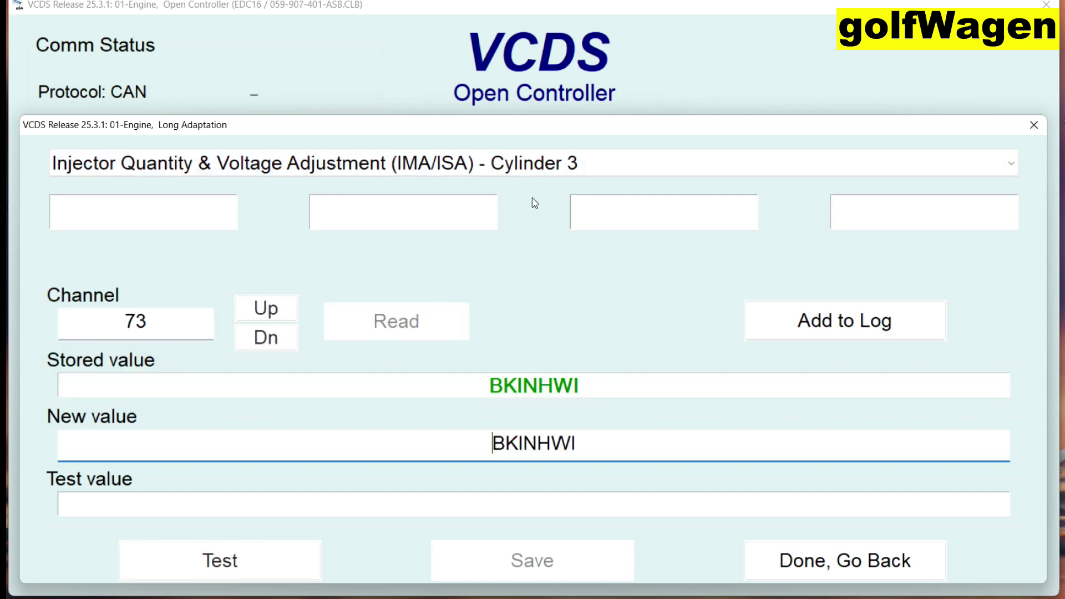
Check the stored codes for cylinders 4–6 (B2BIKSG, BAIIENG, A1888WI).
{"action": "left_click", "coordinate": [514, 169]}
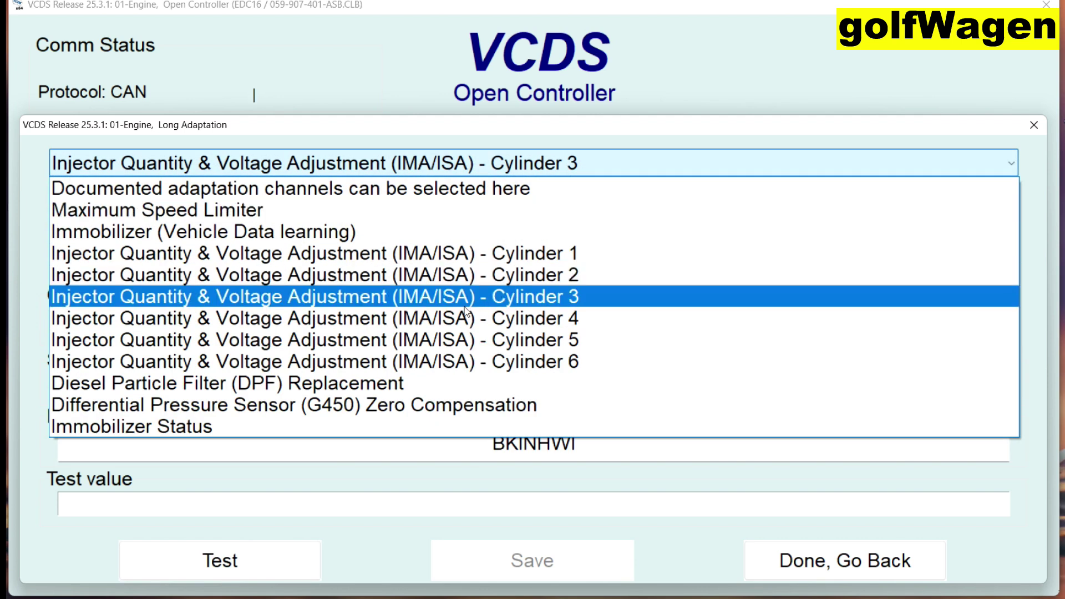
{"action": "left_click", "coordinate": [457, 316]}
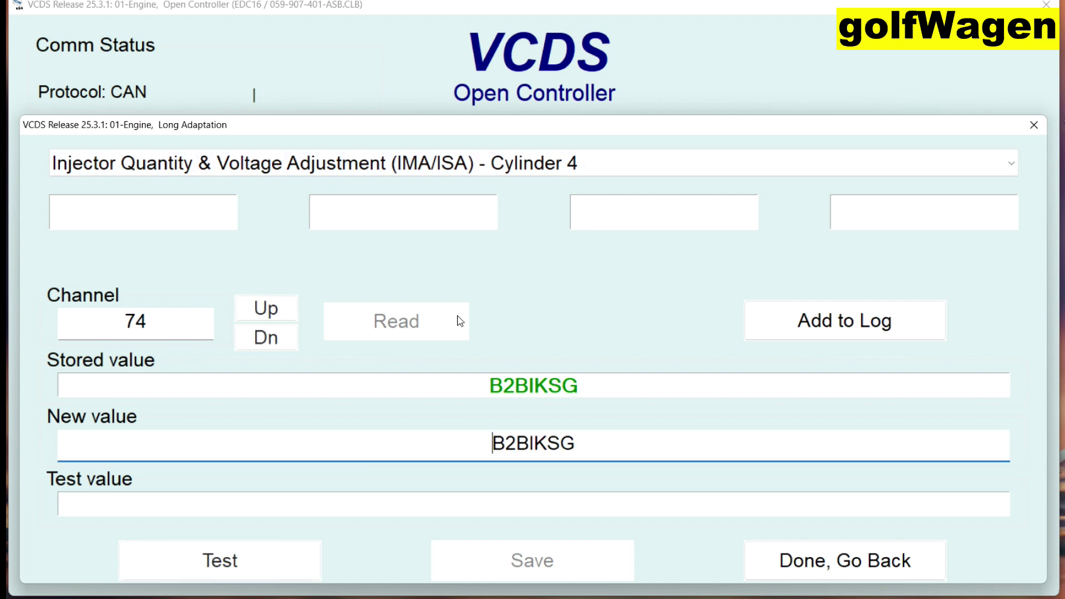
{"action": "left_click", "coordinate": [511, 171]}
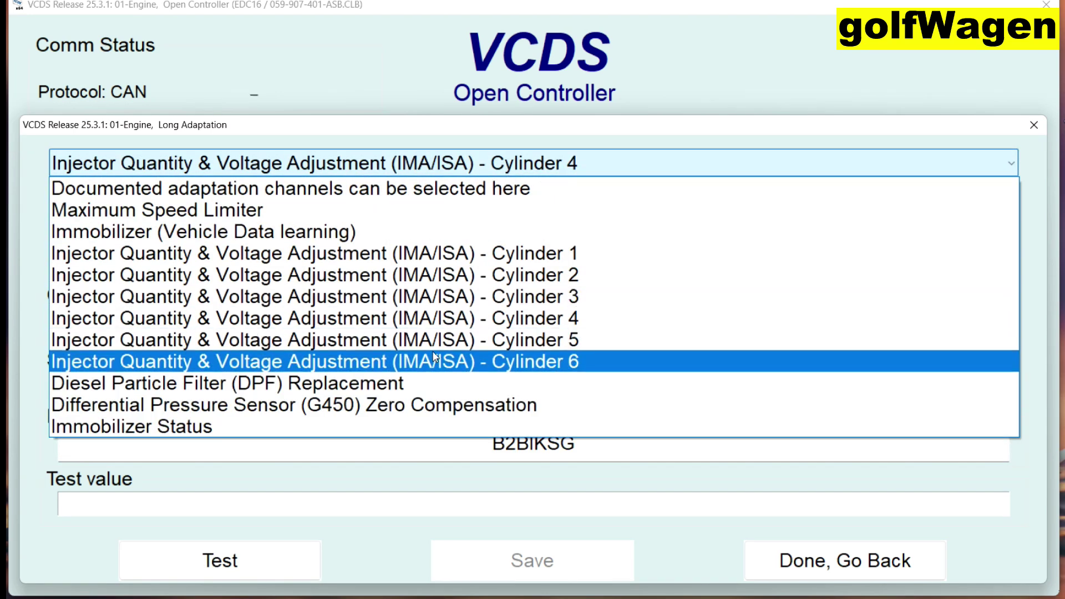
{"action": "left_click", "coordinate": [427, 348]}
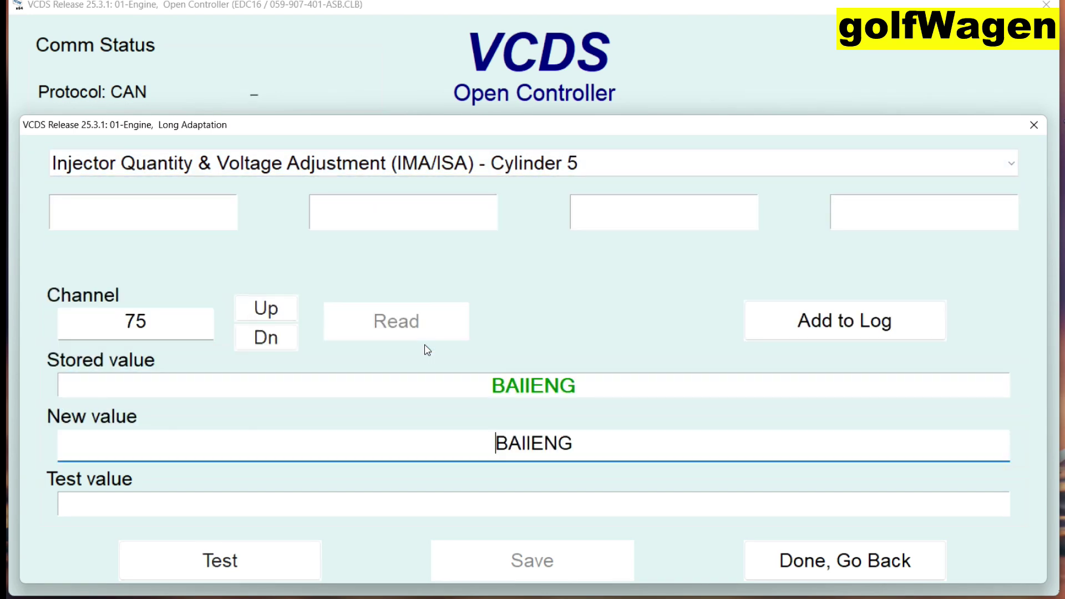
{"action": "left_click", "coordinate": [502, 174]}
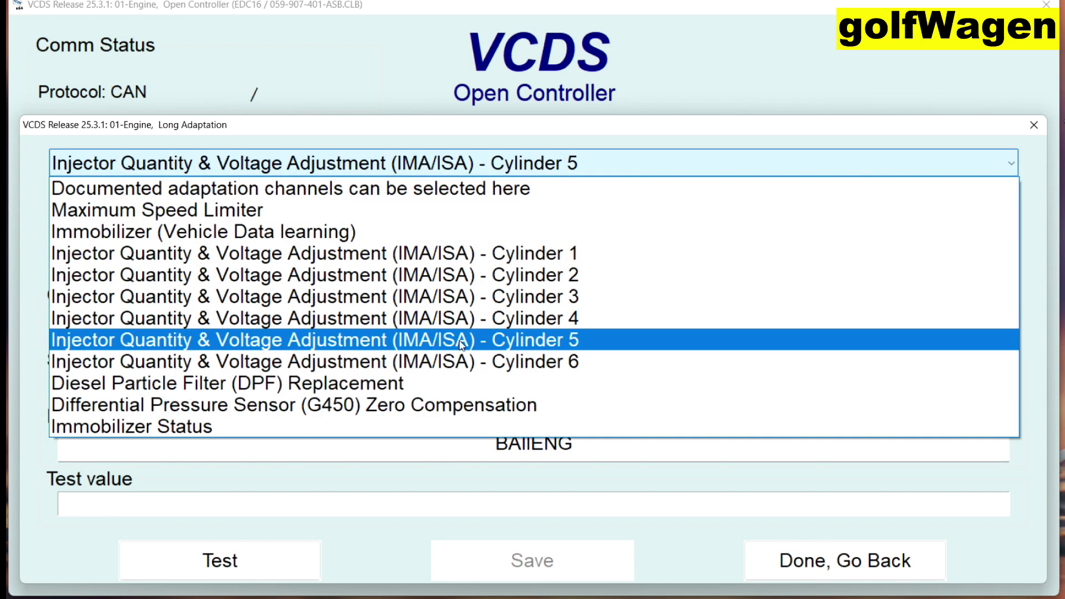
{"action": "left_click", "coordinate": [444, 361]}
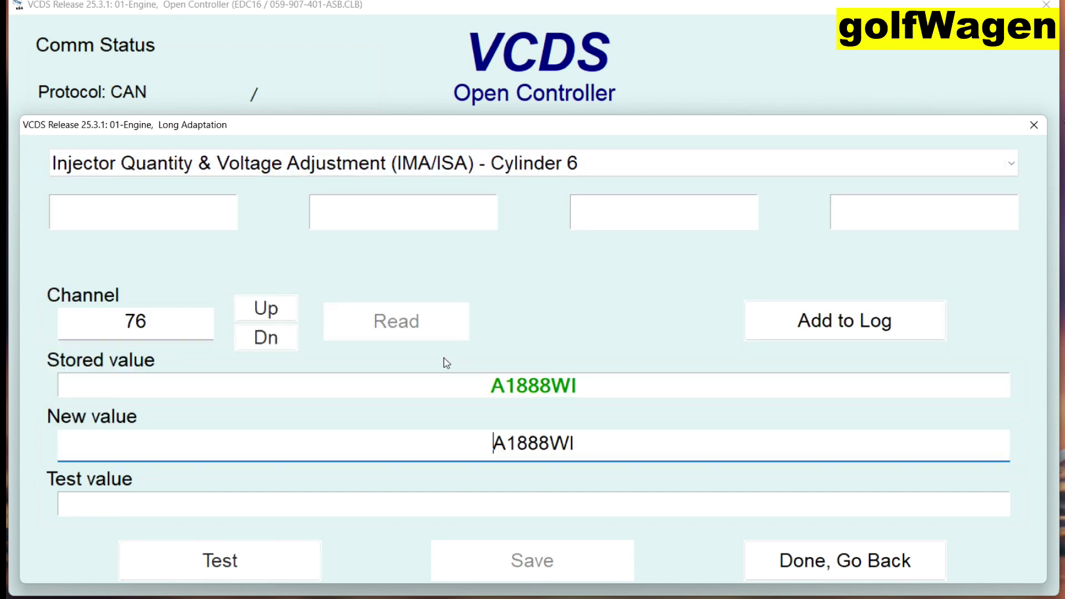
Finish Long Adaptation, close the 01-Engine controller and go back to the Main Screen.
{"action": "left_click", "coordinate": [816, 561]}
{"action": "left_click", "coordinate": [618, 554]}
{"action": "left_click", "coordinate": [618, 555]}
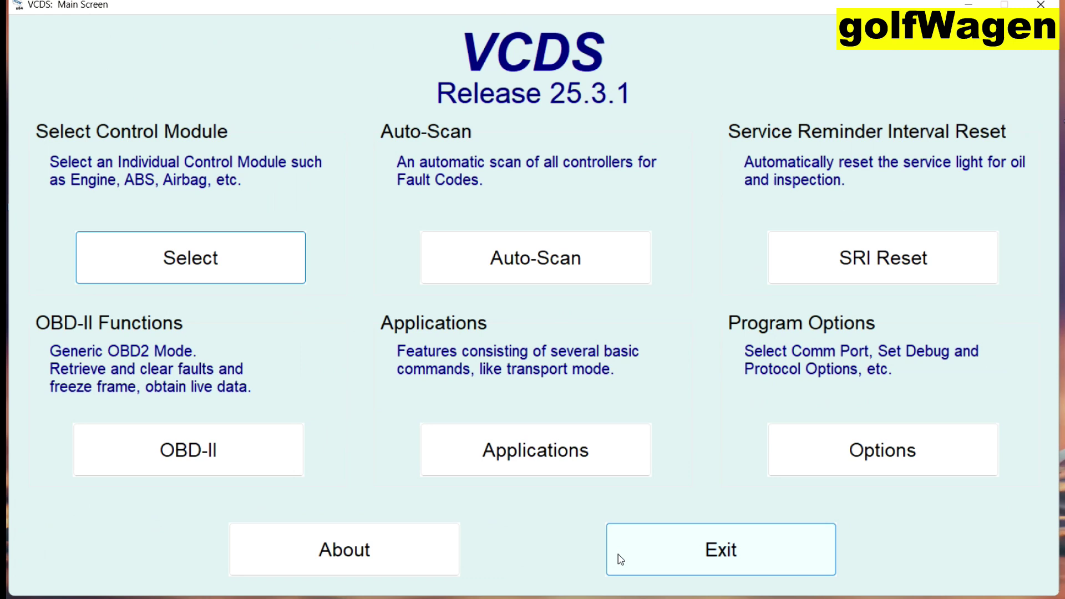